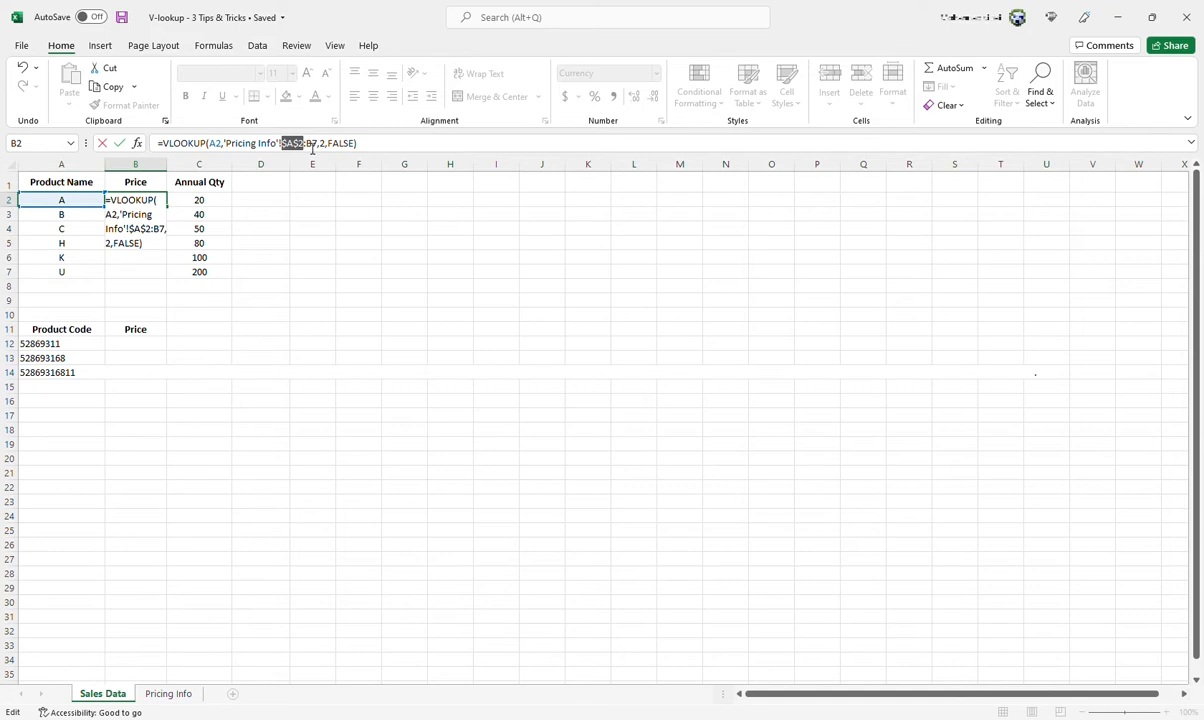
Make the range end $B$7 absolute in B2's VLOOKUP formula on Sales Data and fill the formula down to B7.
left_click(311, 144)
key("F4")
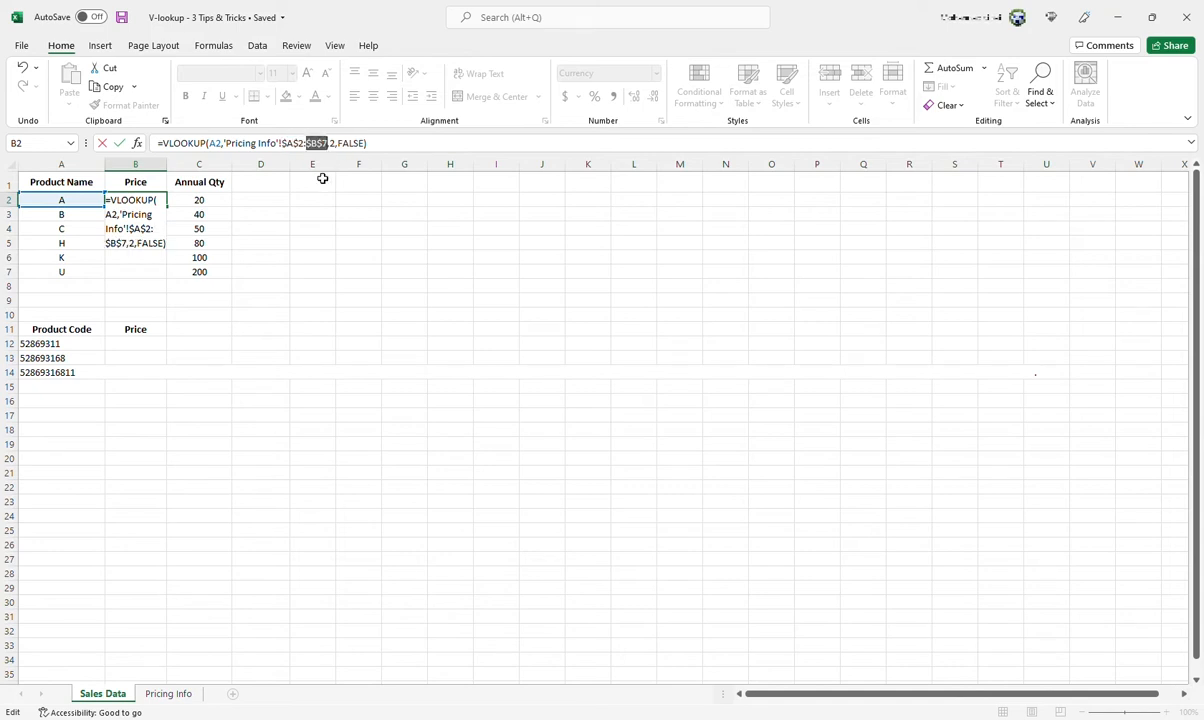
left_click(383, 143)
key("Return")
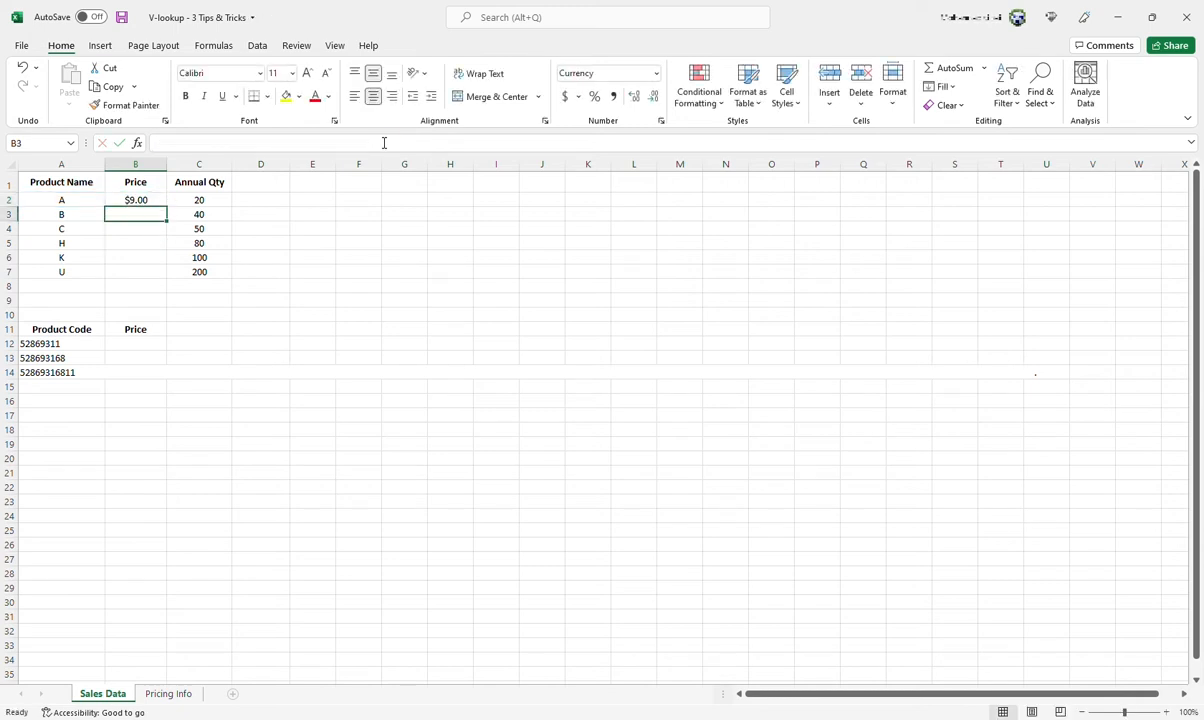
left_click(135, 201)
left_click_drag(168, 208, 167, 274)
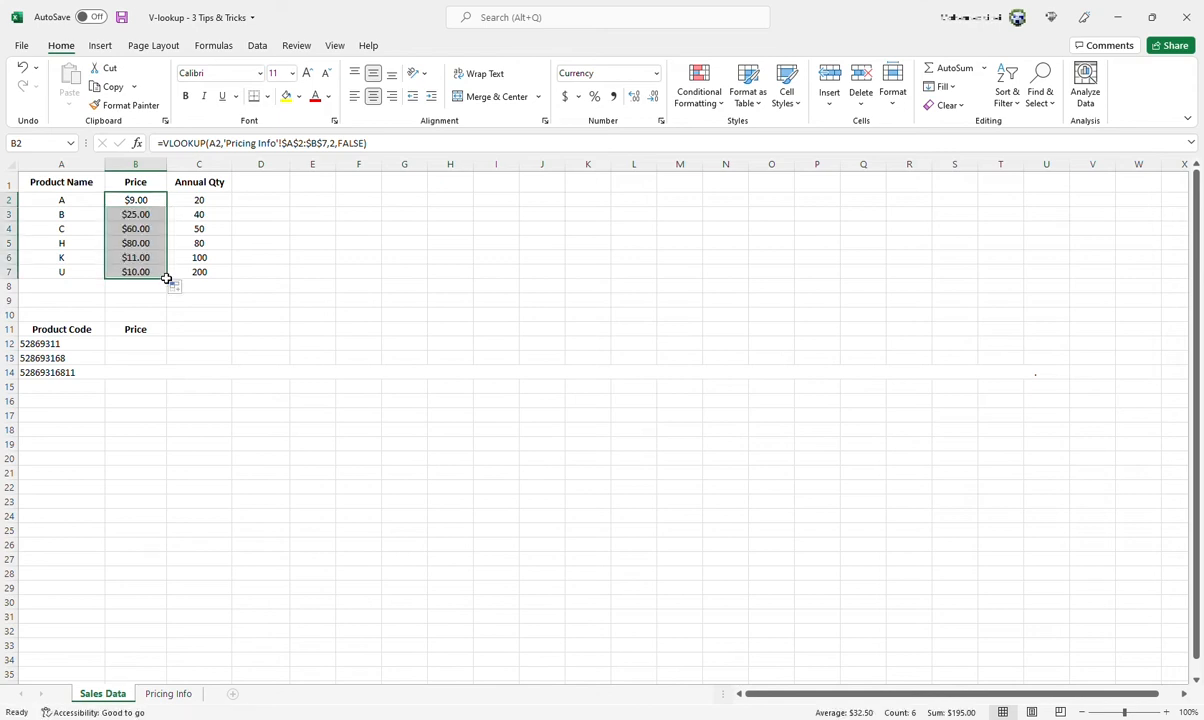
left_click(146, 201)
left_click(141, 182)
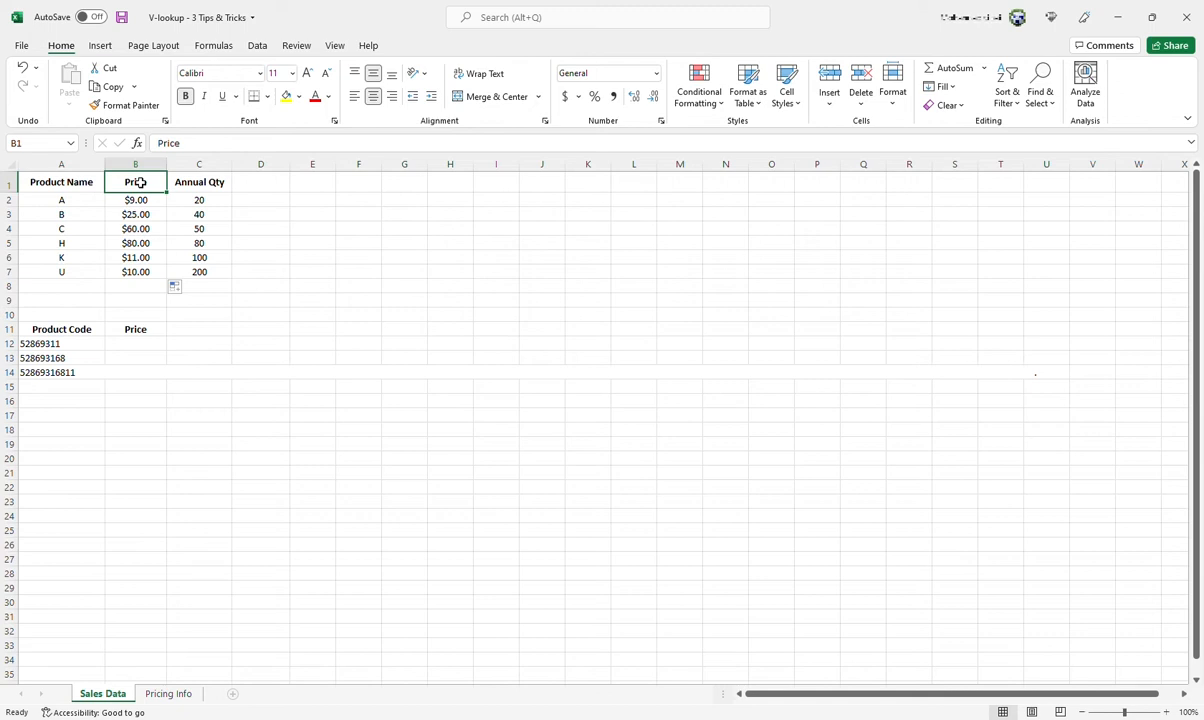
Clear the prices in B2:B7 and enter =VLOOKUP(A2,'[Pricing Data.xlsx]File 2'!$A$2:$B$7,2,FALSE) in B2.
left_click_drag(140, 200, 146, 274)
key("Delete")
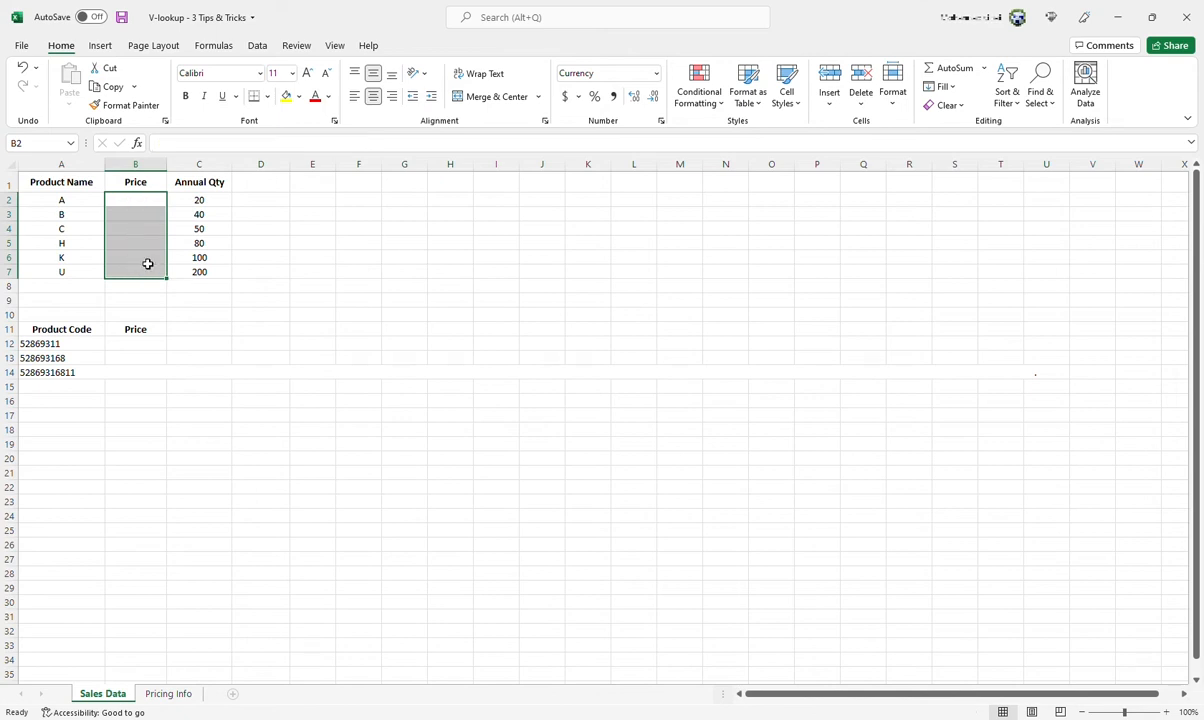
left_click(140, 201)
type("=vlo")
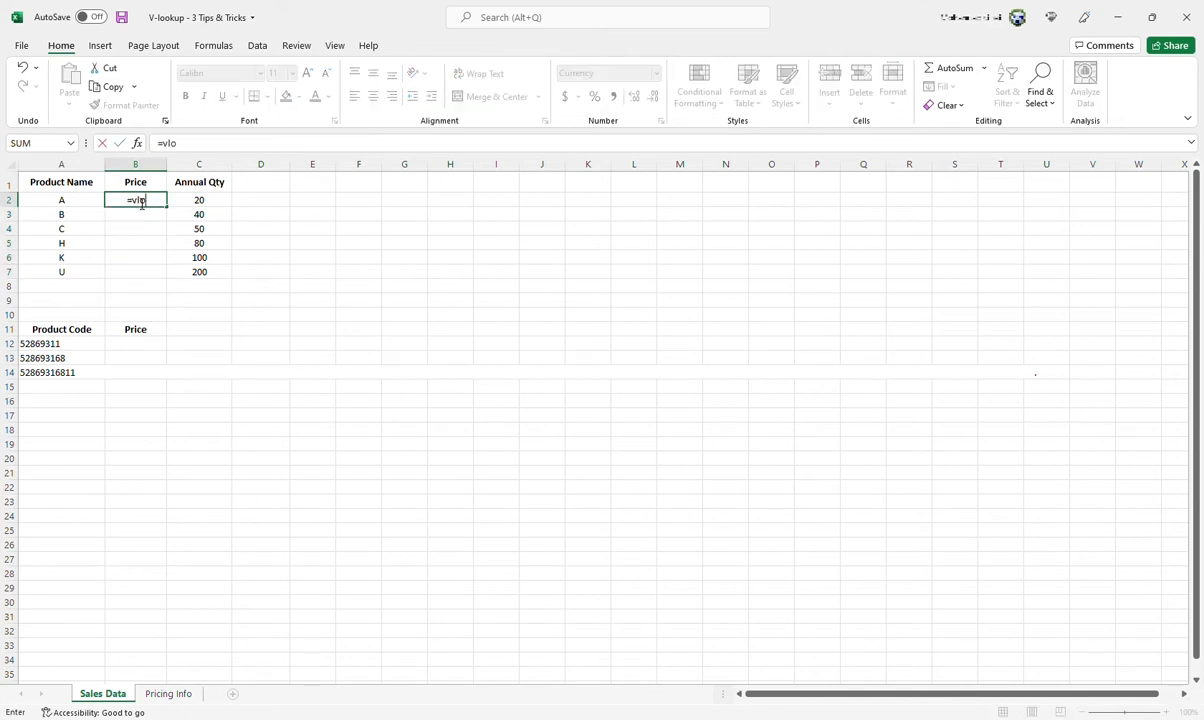
key("Tab")
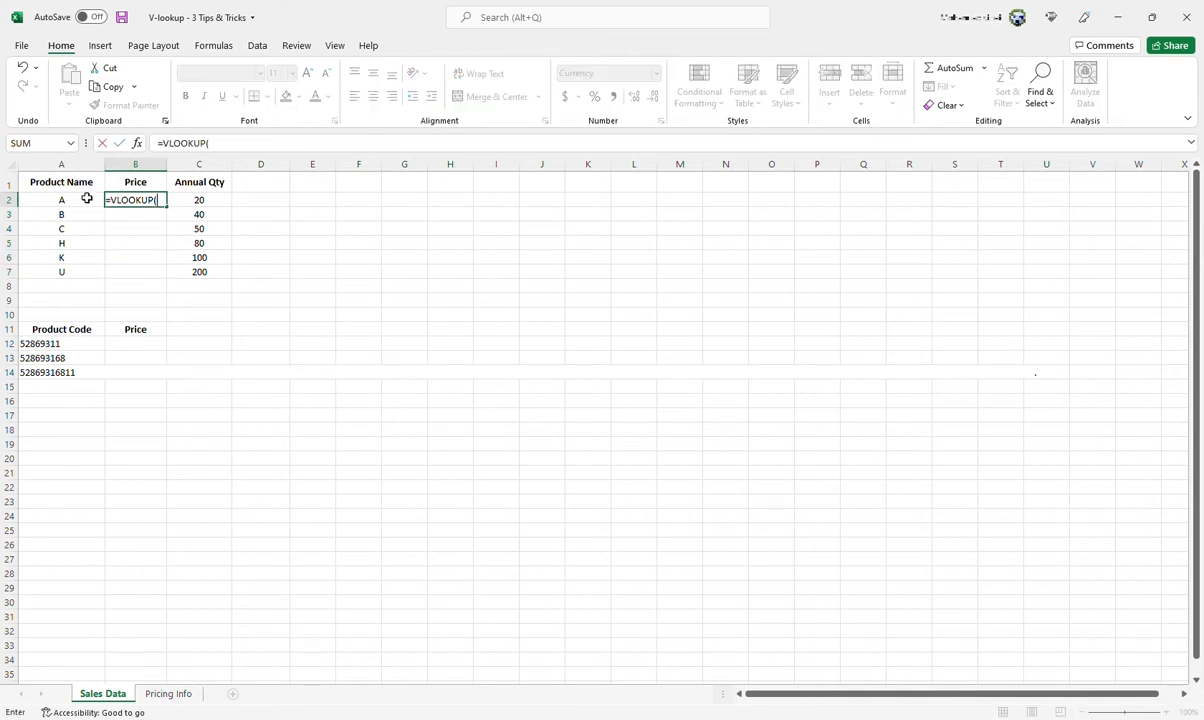
left_click(86, 200)
type(",")
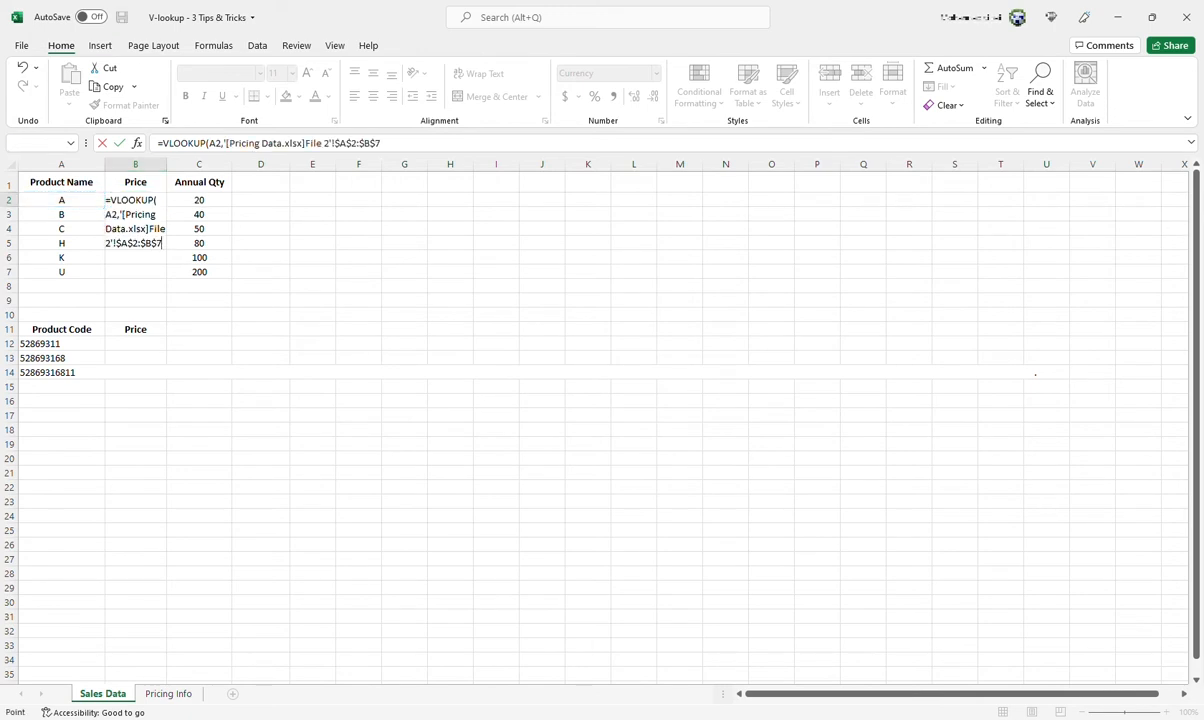
type(",2,FALSE")
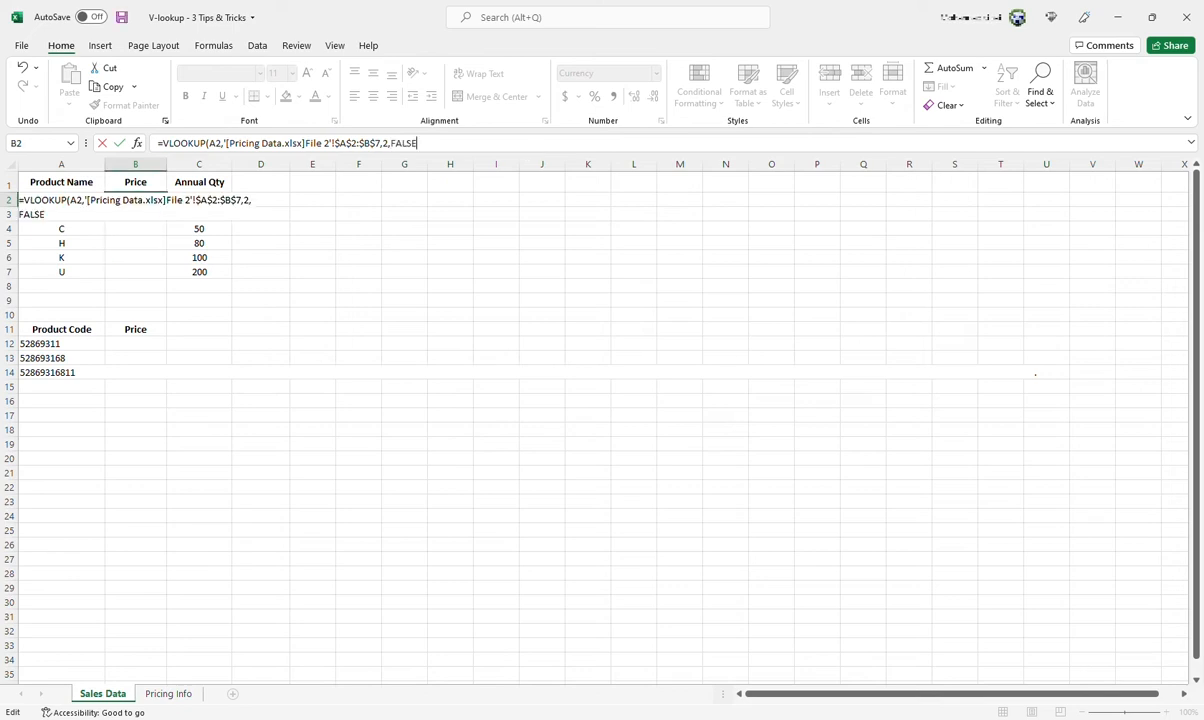
type(")")
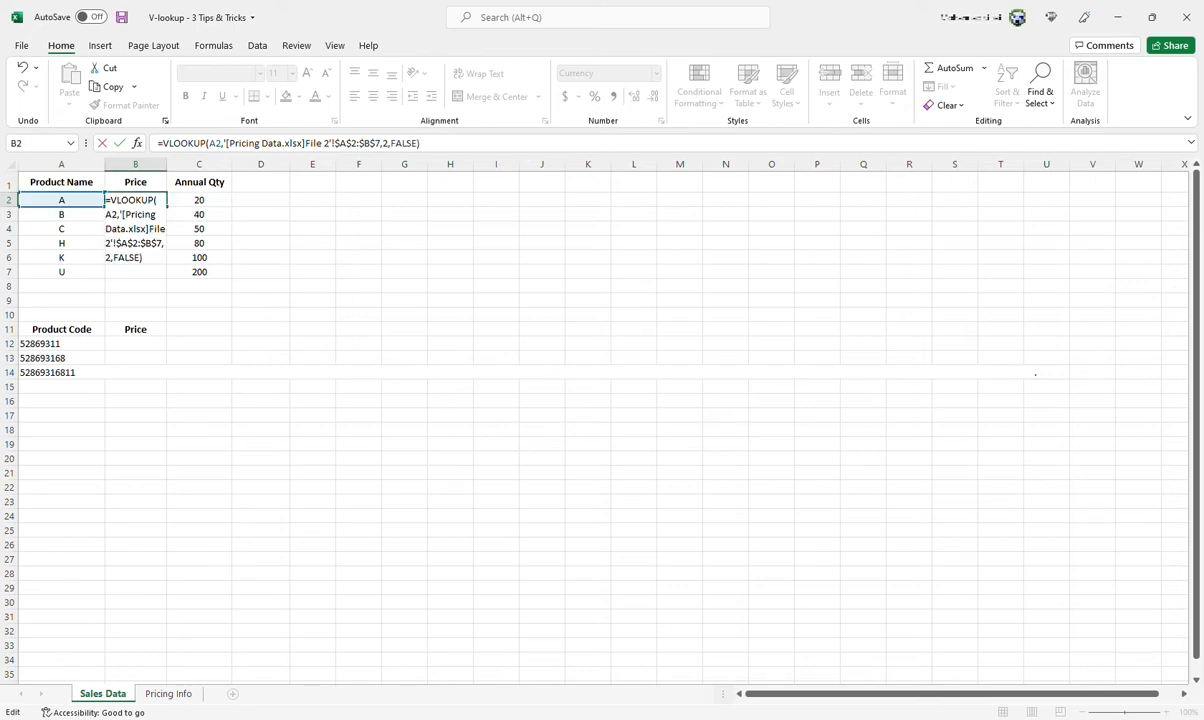
left_click_drag(334, 145, 383, 145)
left_click(450, 144)
key("Return")
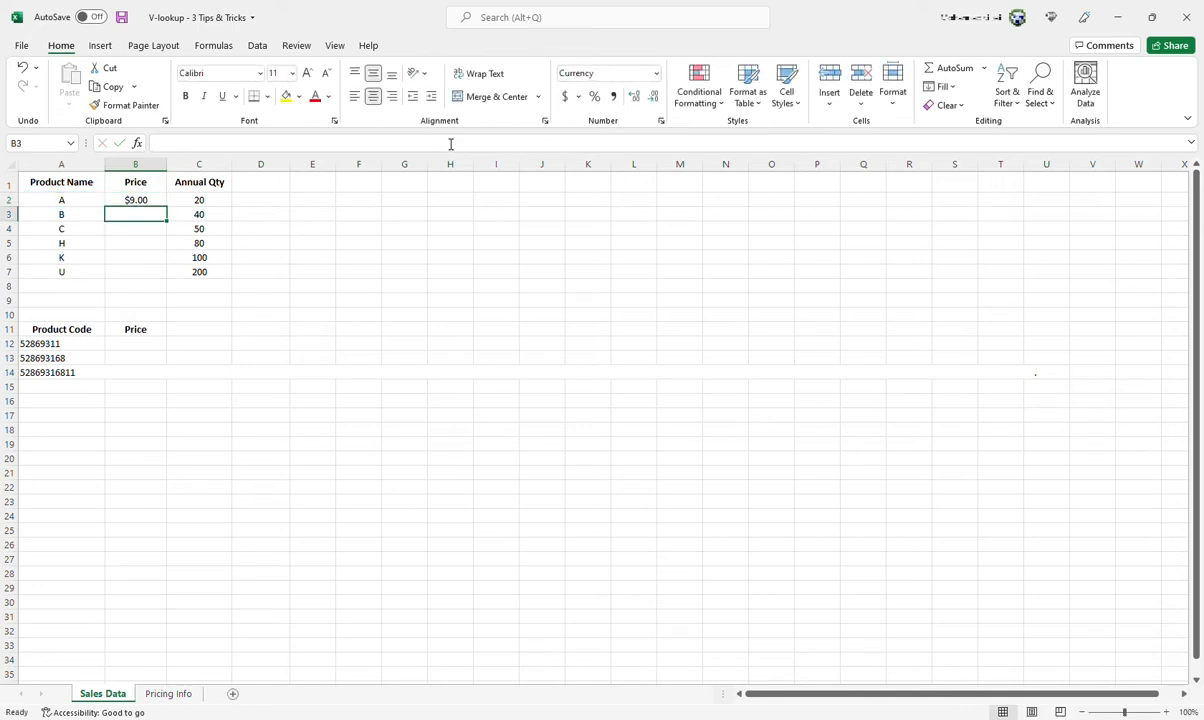
Fill the external-workbook VLOOKUP formula from B2 down to B7.
left_click(150, 197)
left_click_drag(171, 212, 153, 271)
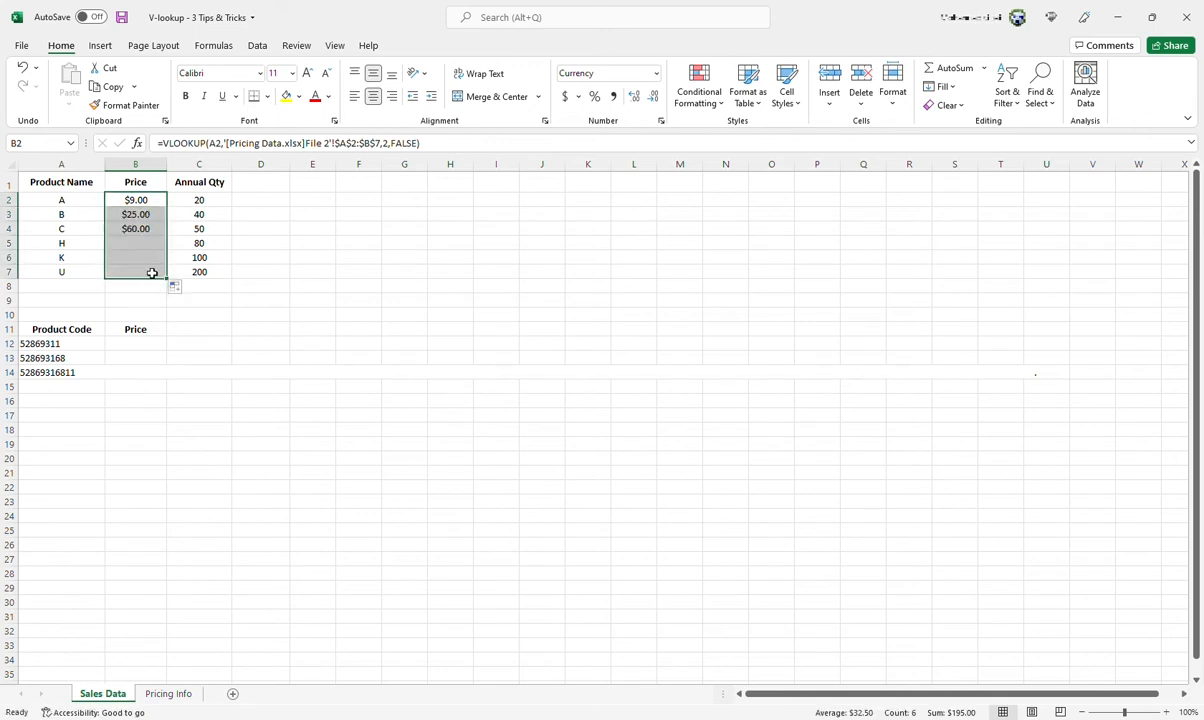
left_click(137, 189)
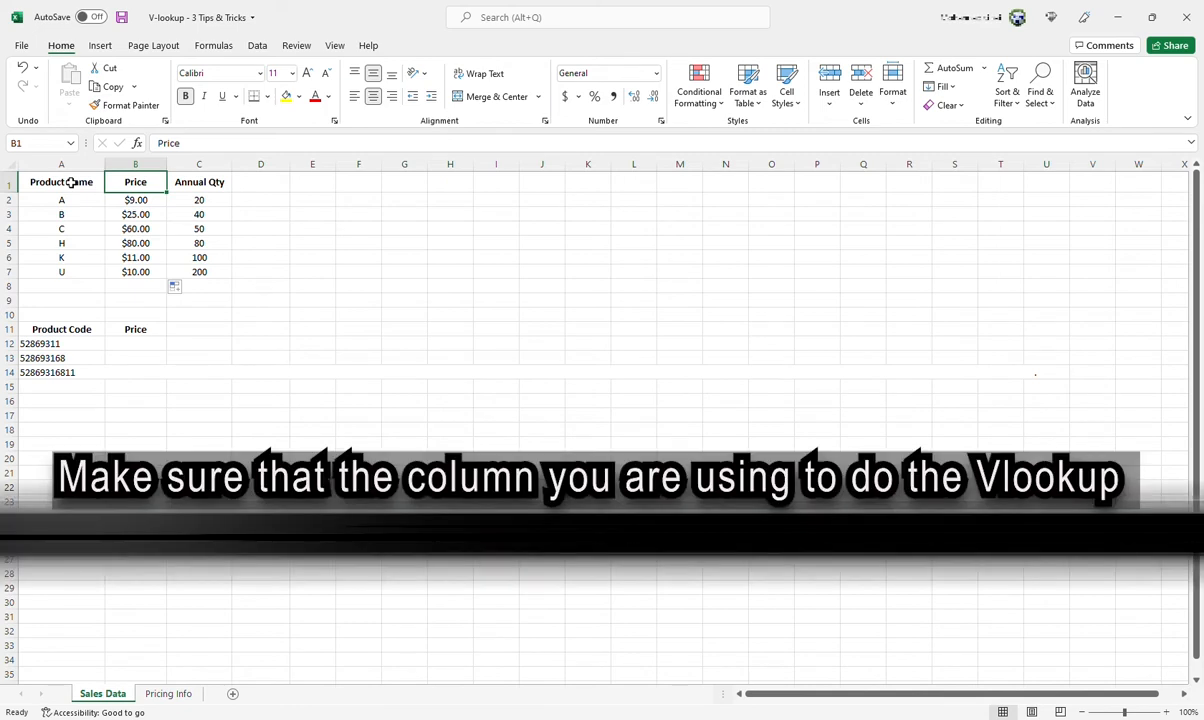
left_click(72, 183)
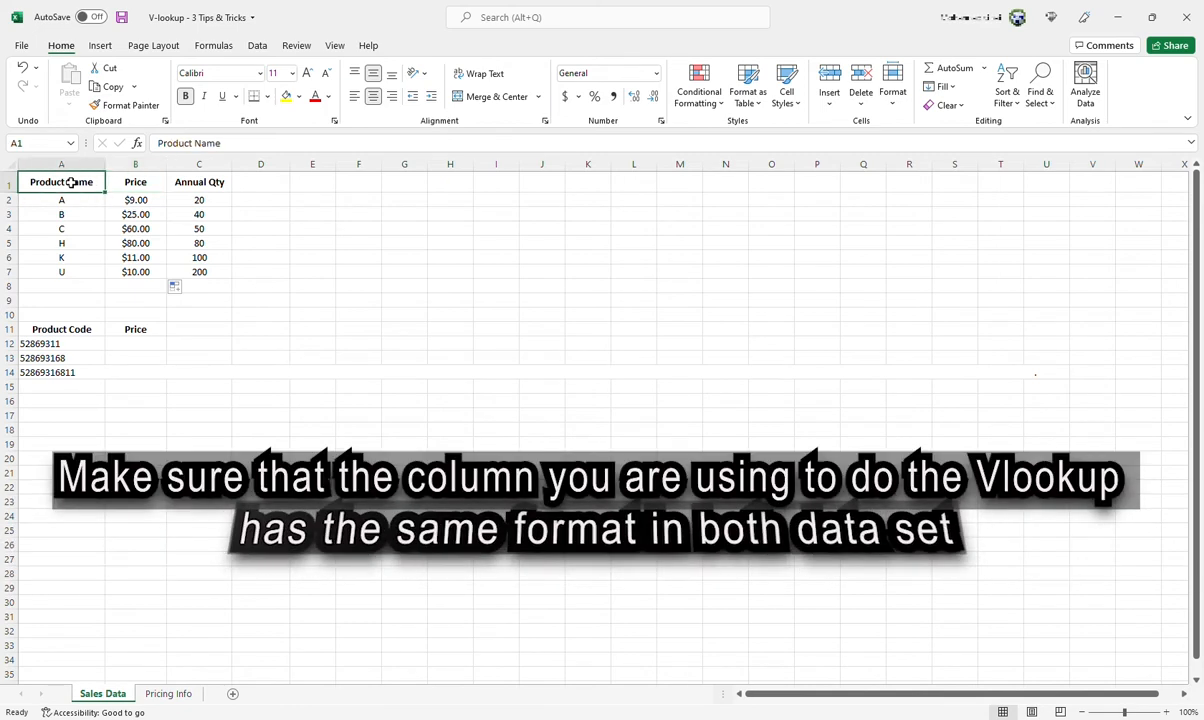
left_click_drag(85, 205, 88, 272)
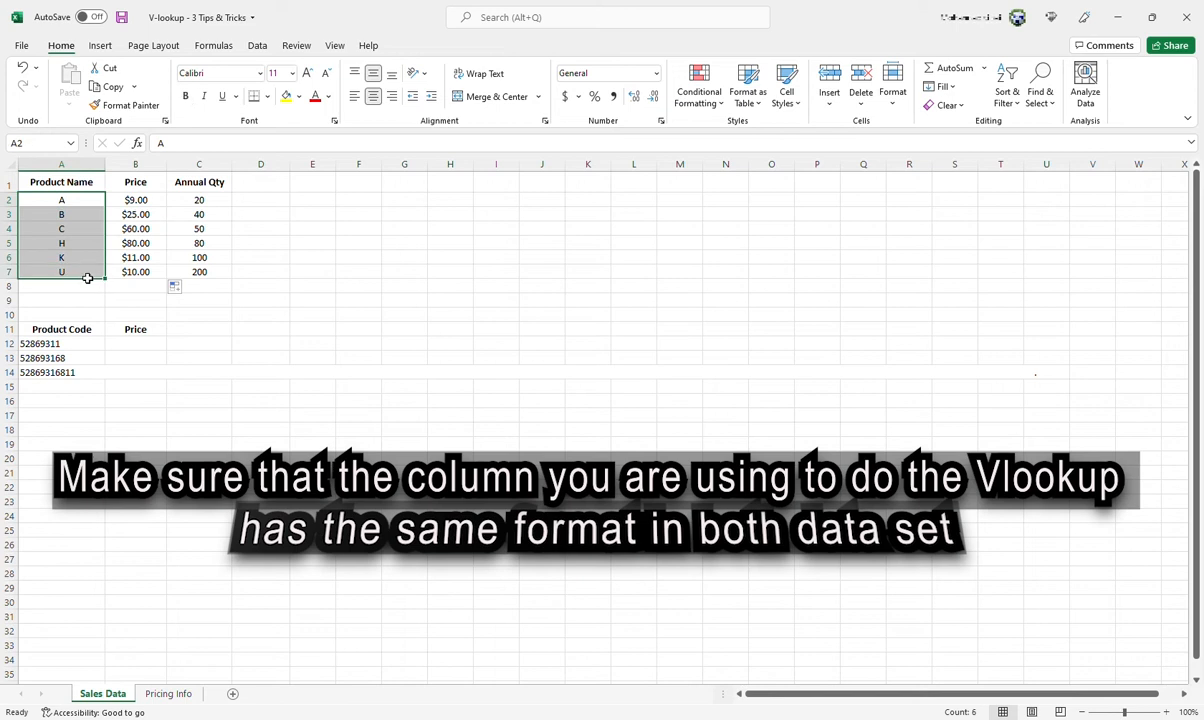
left_click_drag(67, 203, 65, 273)
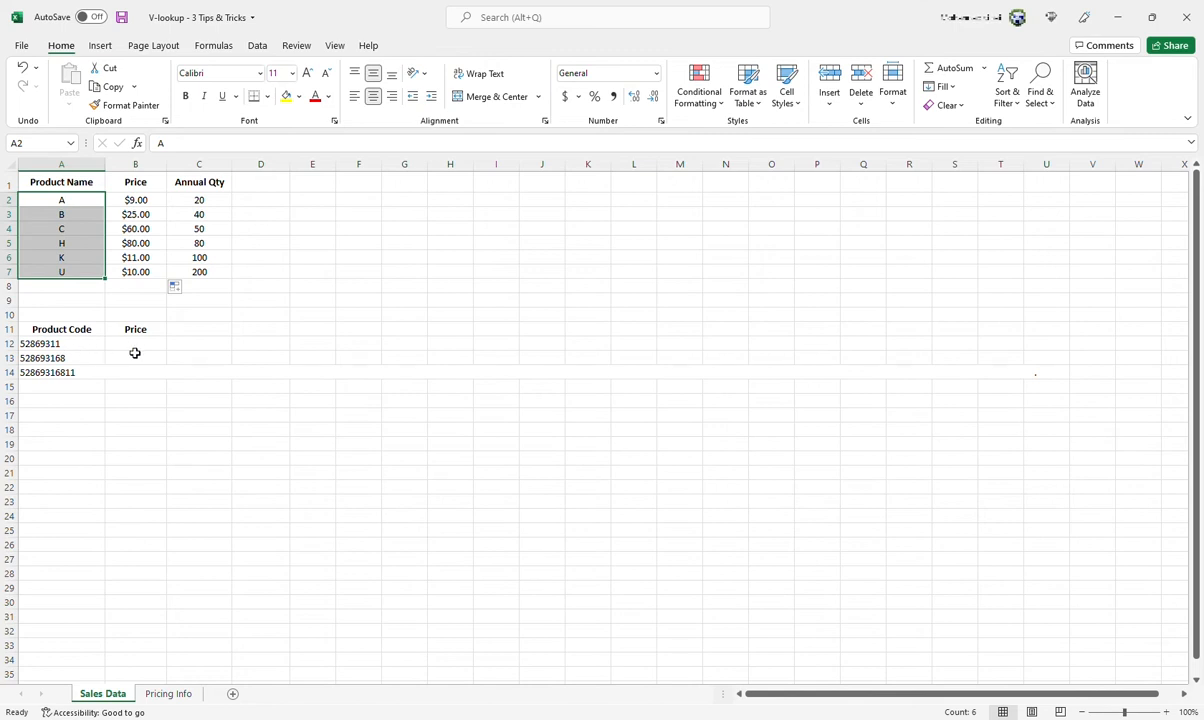
Build the formula =VLOOKUP(A12,'Pricing Info'!A12:B14,2,FALSE) in B12 of Sales Data.
left_click(139, 349)
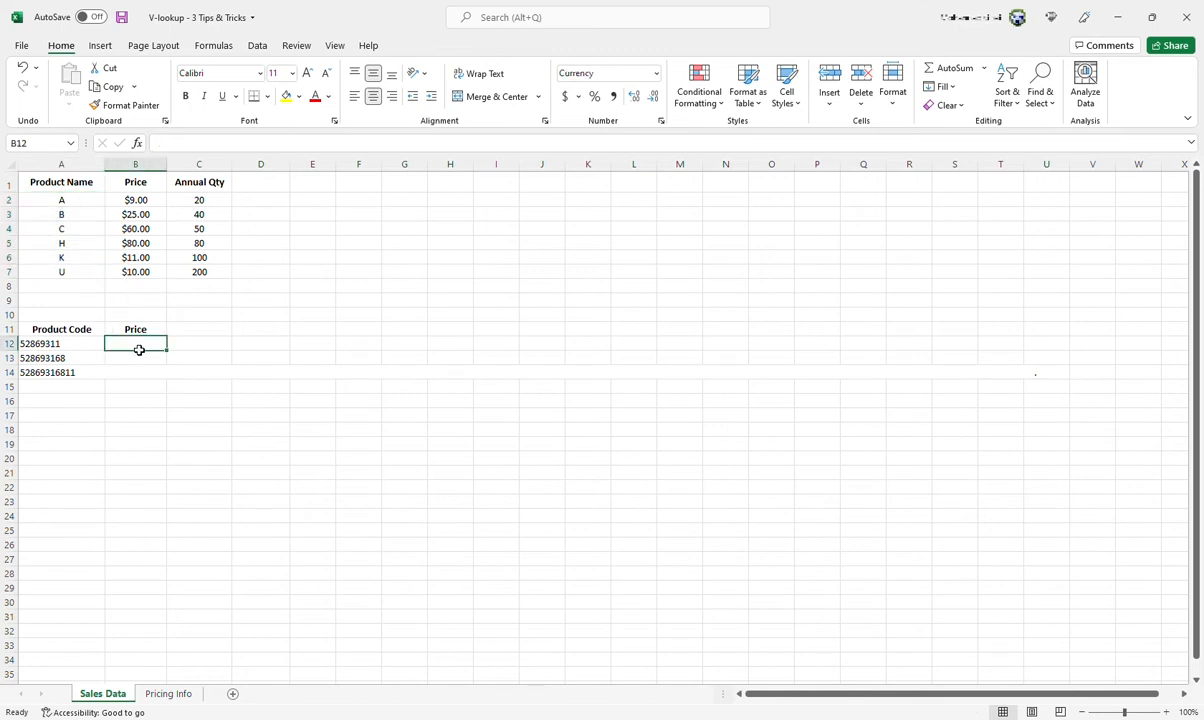
type("=vlook")
key("Tab")
left_click(54, 345)
type(",")
left_click(168, 694)
left_click_drag(155, 347, 158, 380)
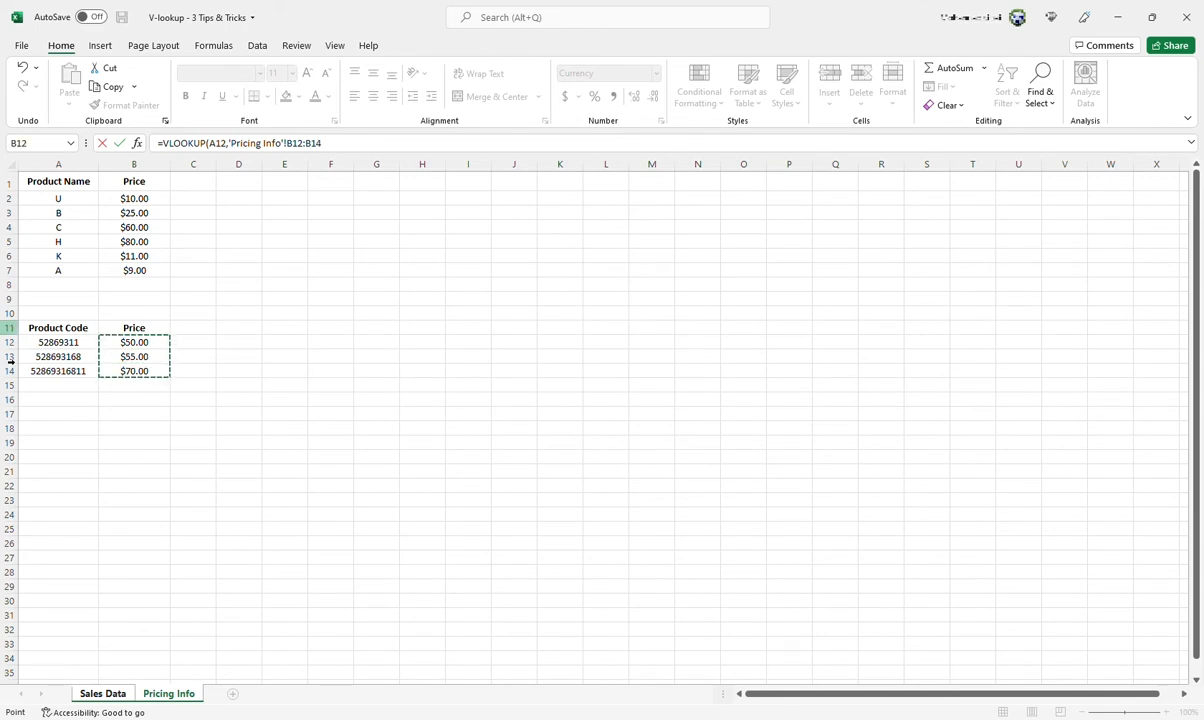
left_click_drag(95, 346, 140, 376)
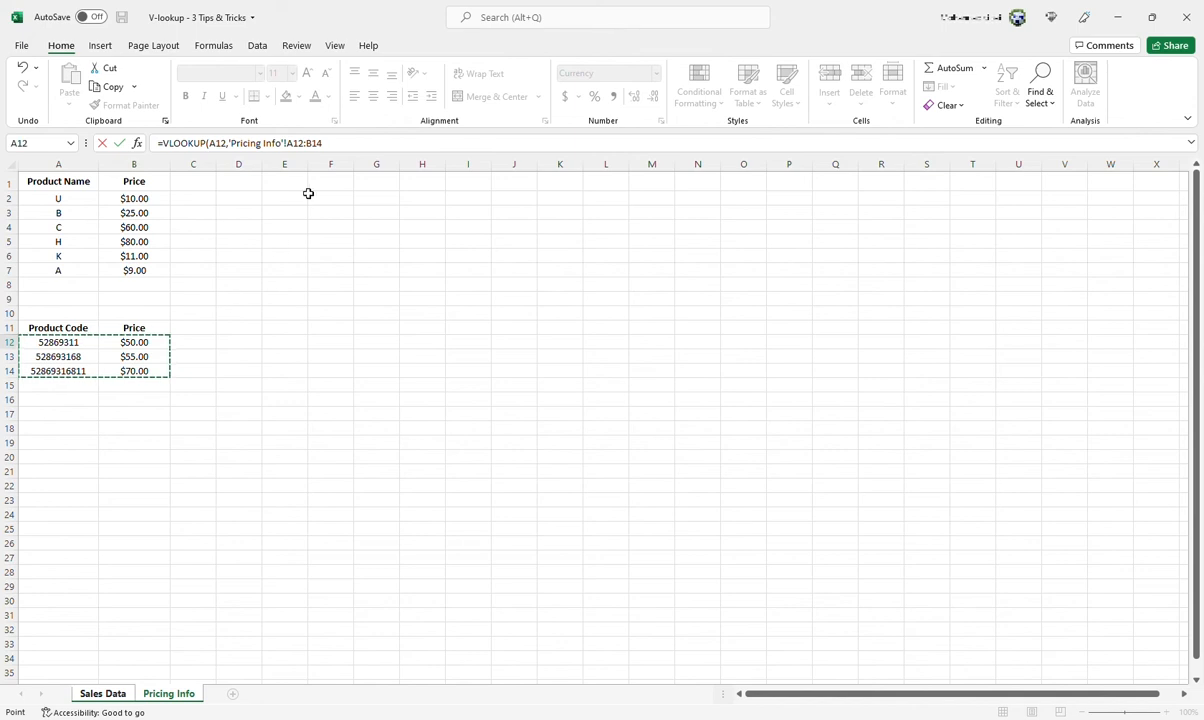
left_click(334, 145)
type(",2,FALSE")
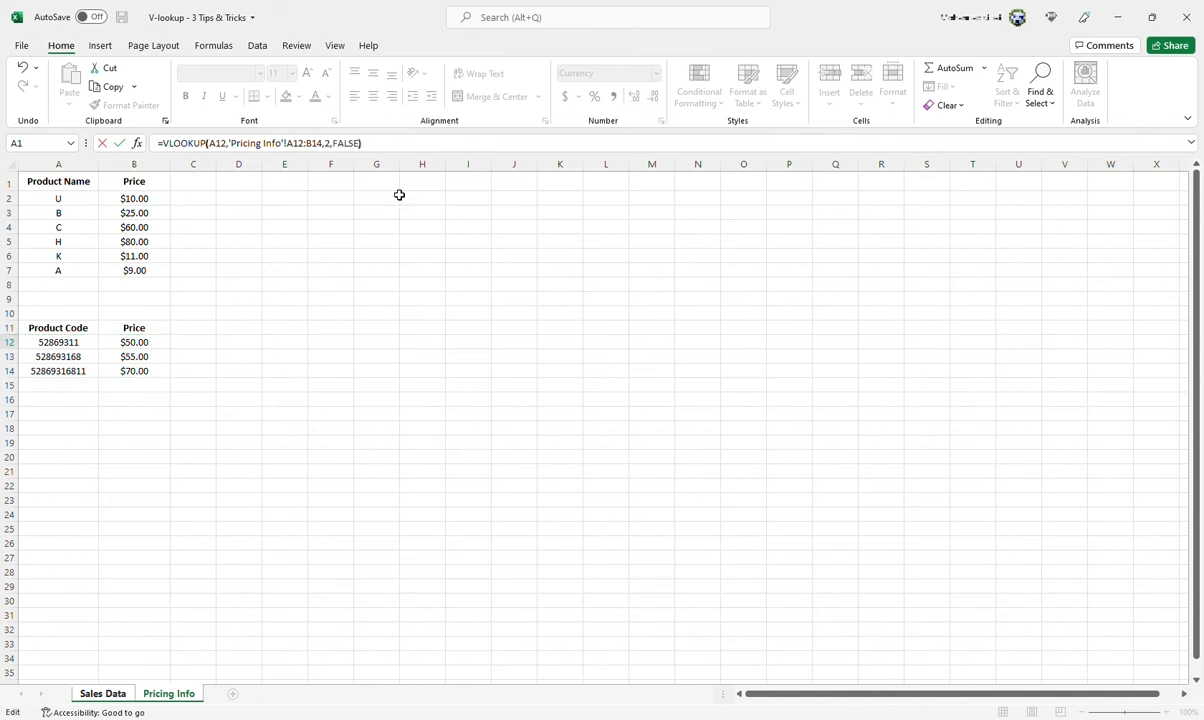
Make the lookup range absolute as $A$12:$B$14 and commit the formula in B12.
key("F4")
left_click(323, 149)
key("F4")
left_click(411, 146)
key("Return")
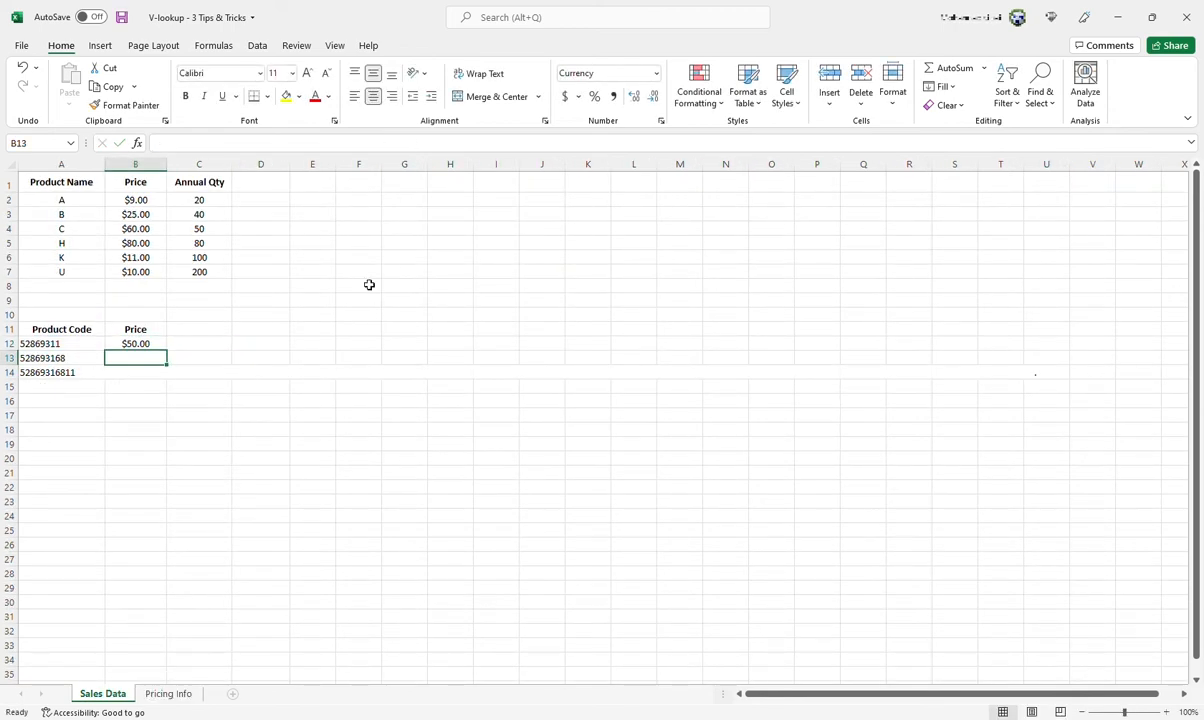
Fill the product-code lookup formula from B12 down to B13.
left_click(147, 340)
mouse_move(173, 357)
left_mouse_down()
mouse_move(170, 381)
mouse_move(169, 366)
left_mouse_up()
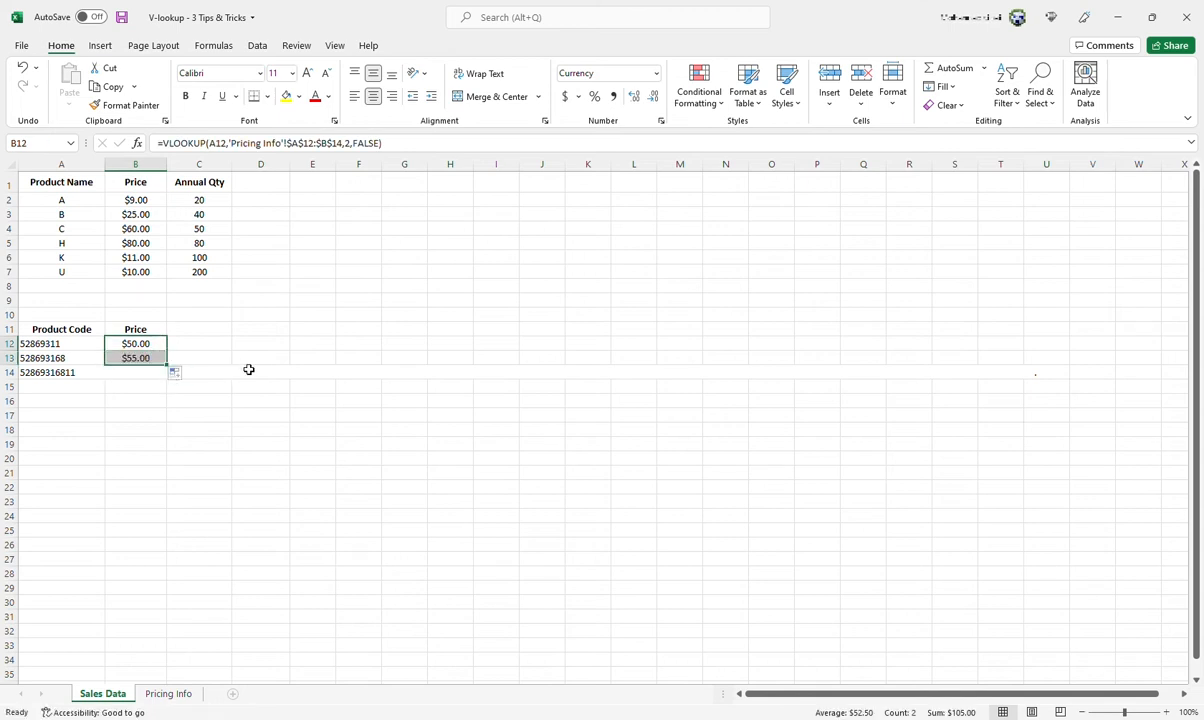
left_click(142, 337)
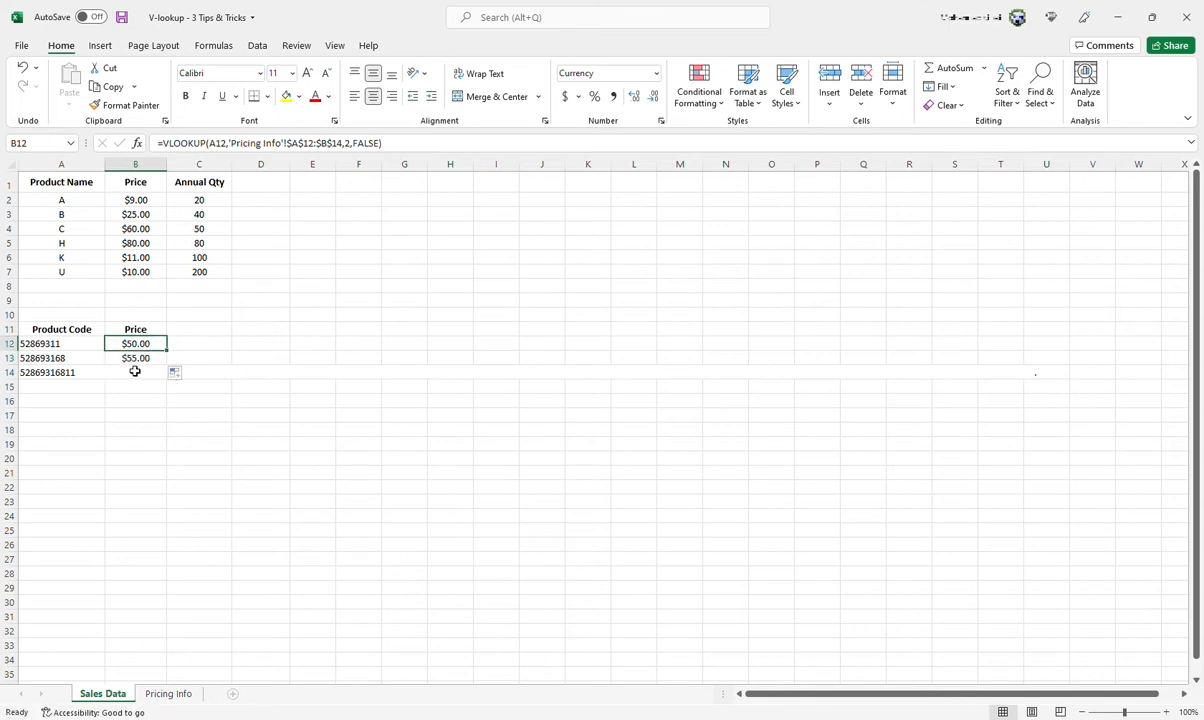
Convert the product codes in A12 and A13 of the Pricing Info sheet to text with a leading apostrophe.
left_click(73, 347)
left_click_drag(73, 347, 82, 357)
left_click(168, 693)
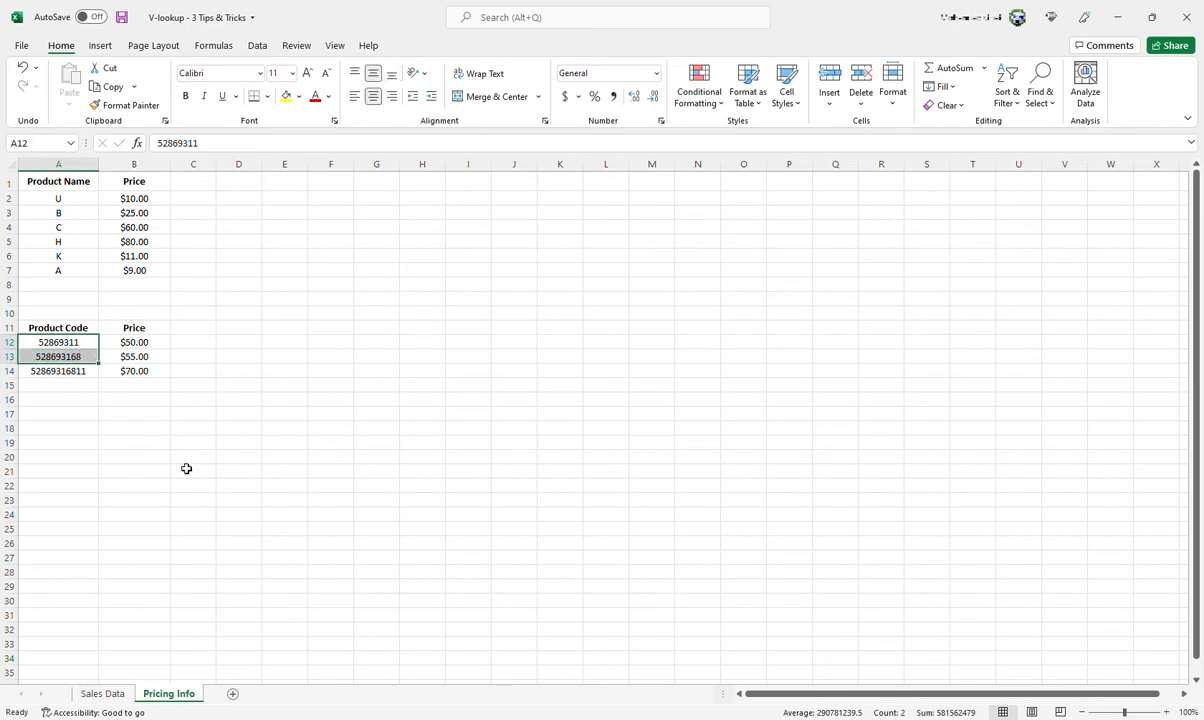
left_click(58, 340)
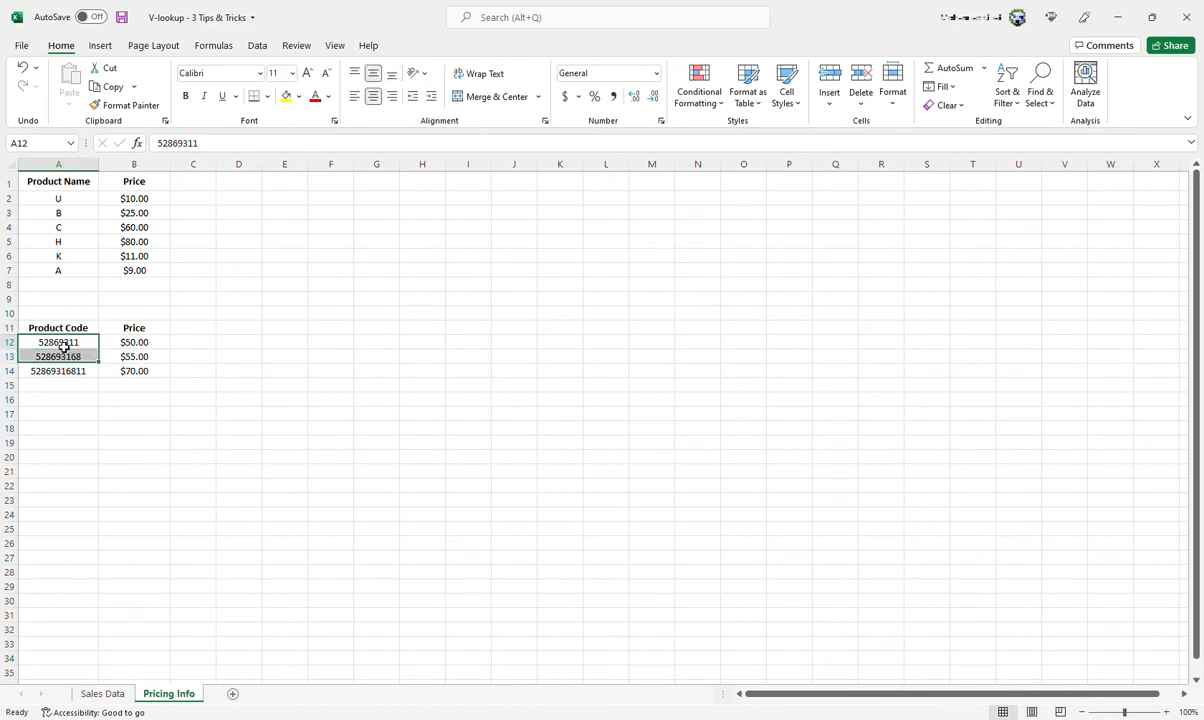
left_click(166, 148)
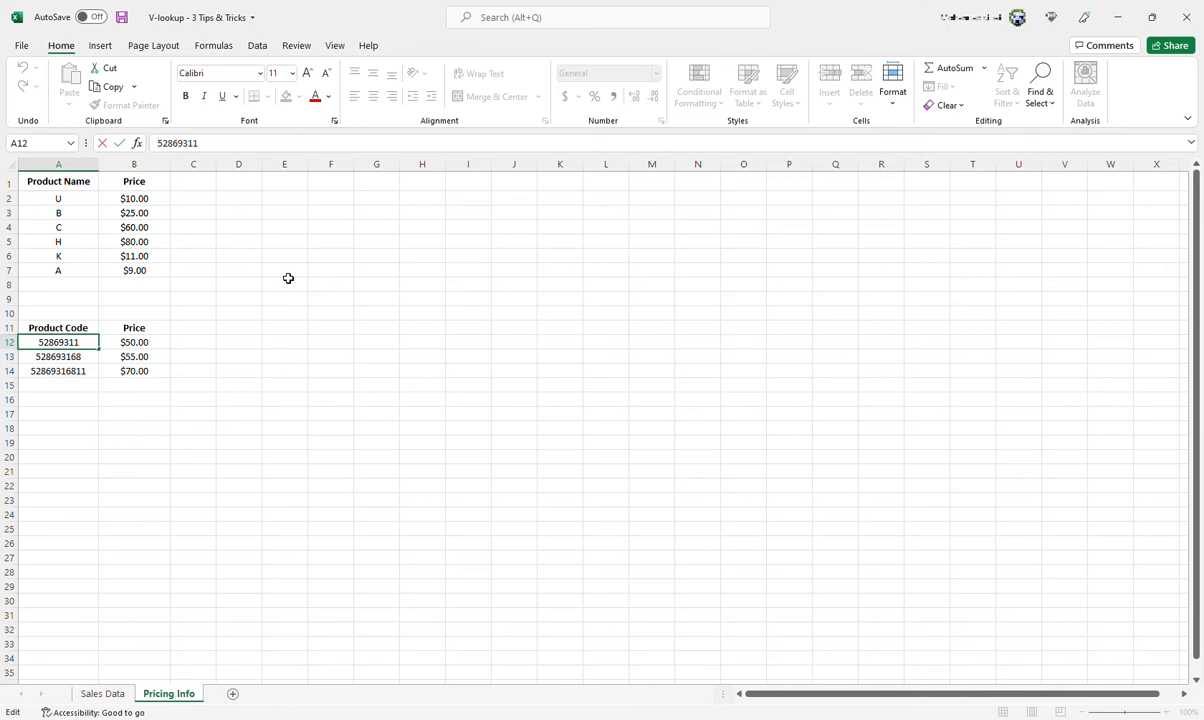
type("'")
key("Return")
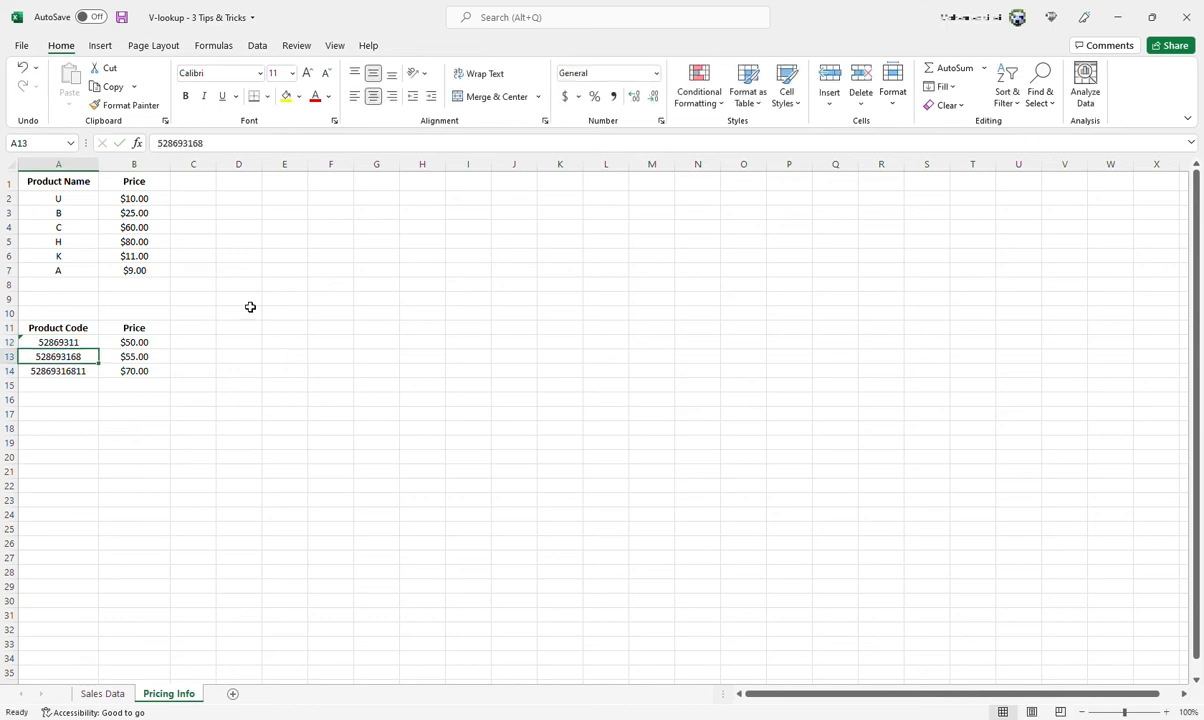
left_click(162, 143)
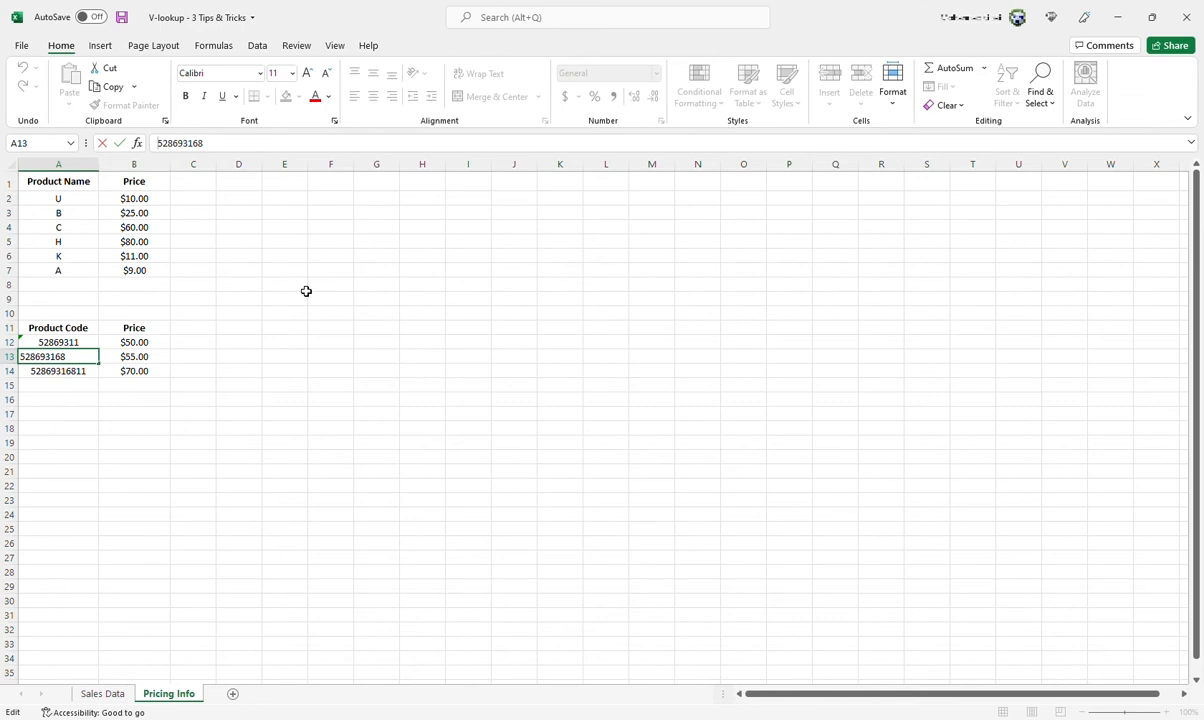
type("'")
key("Return")
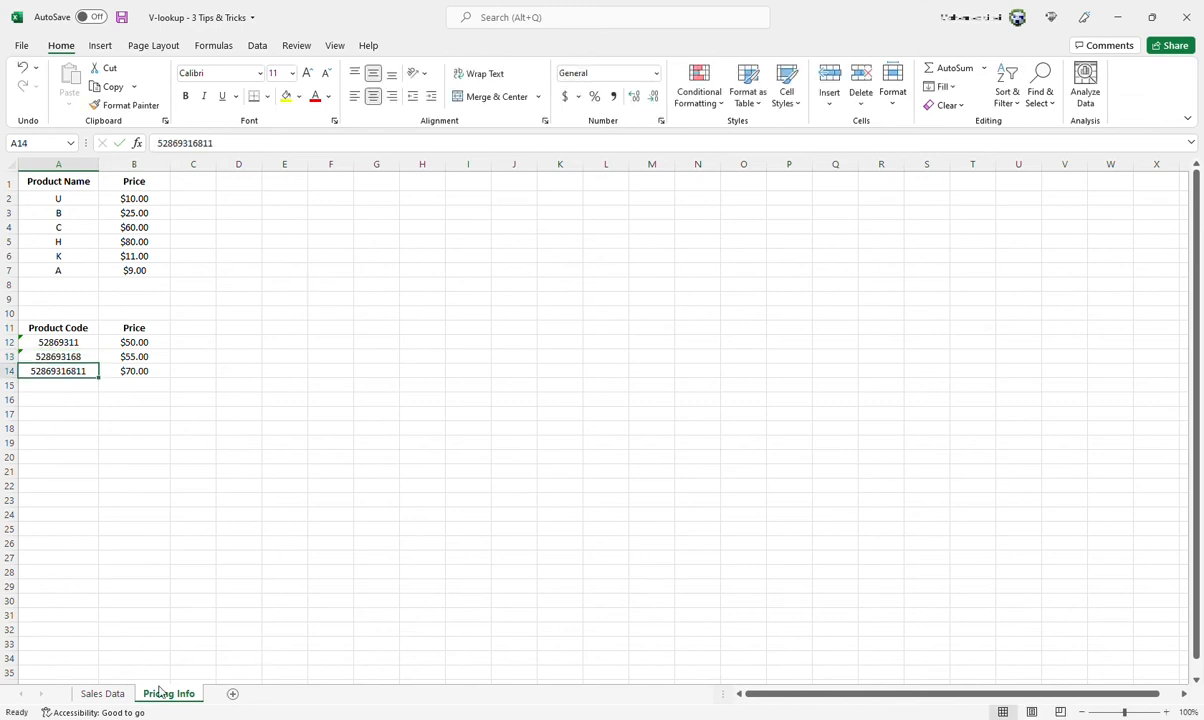
Compare the product codes on both sheets and convert A12 on Sales Data to text with a leading apostrophe.
left_click(112, 693)
left_click_drag(138, 344, 142, 356)
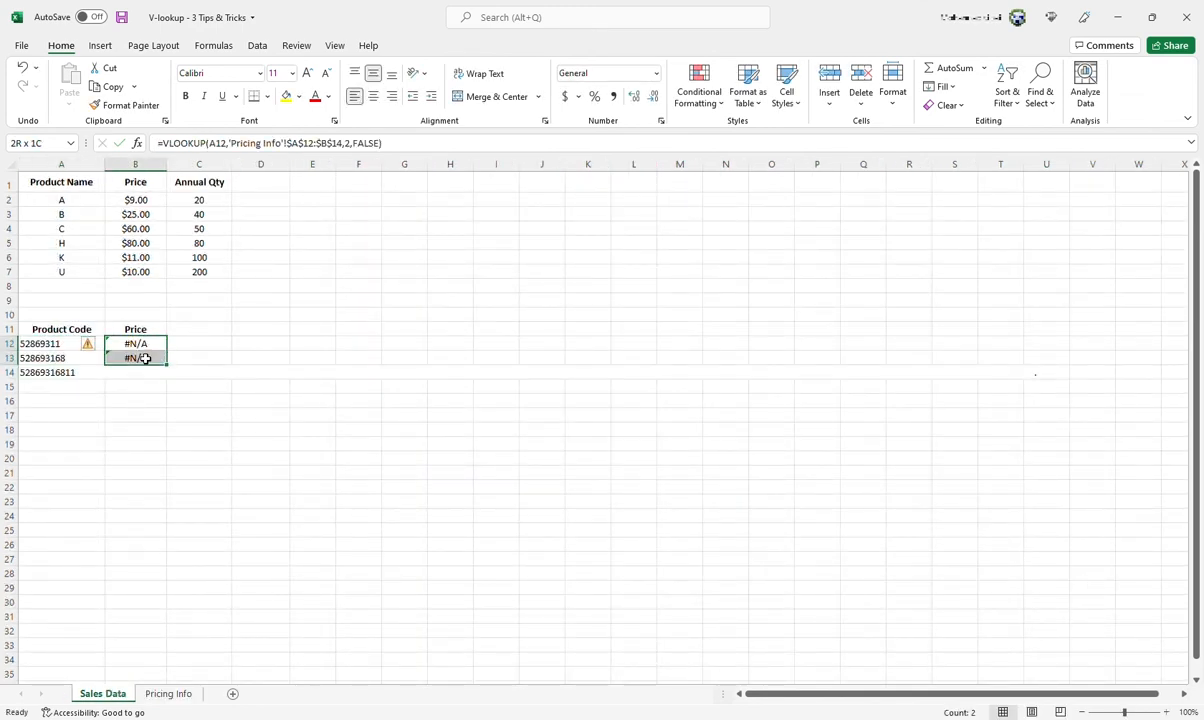
left_click_drag(54, 345, 55, 360)
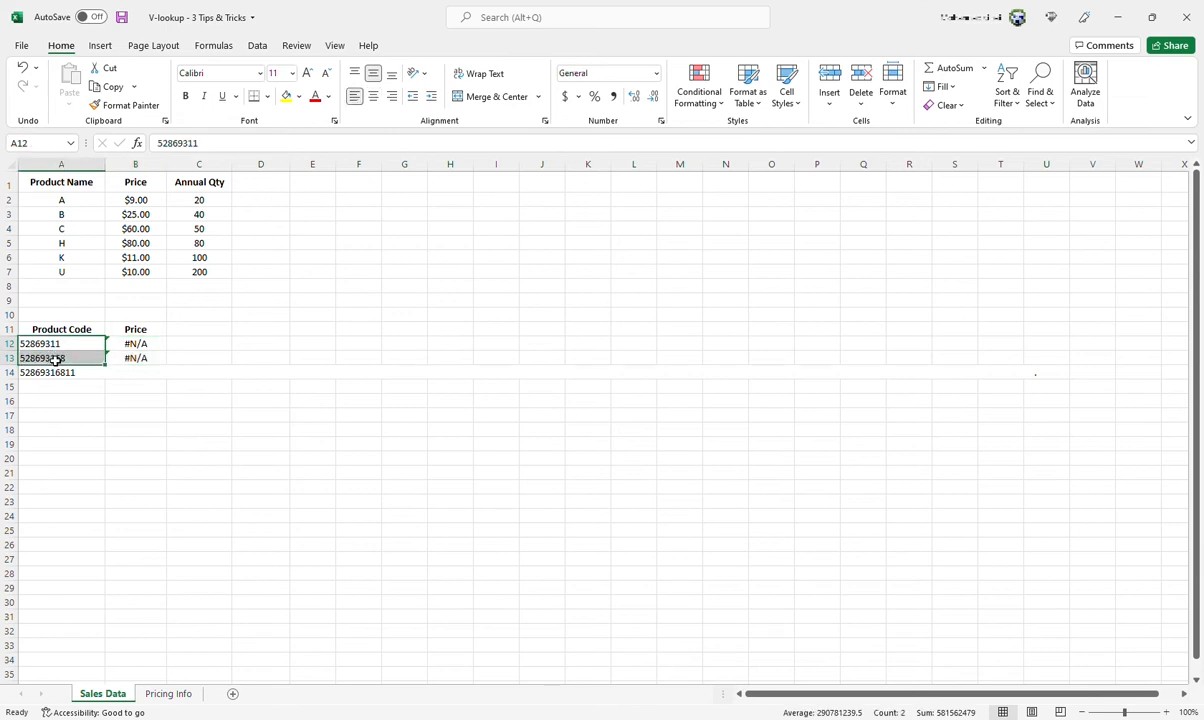
left_click(178, 693)
left_click_drag(78, 340, 83, 360)
left_click(108, 694)
left_click(156, 143)
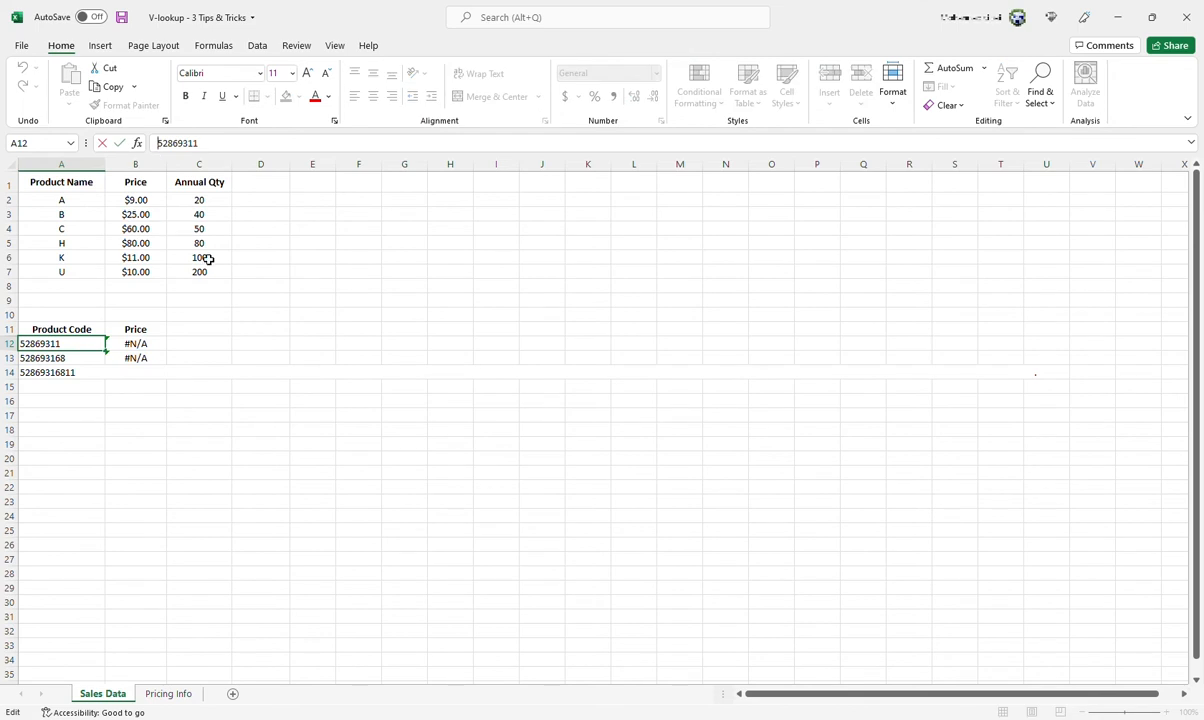
key("Return")
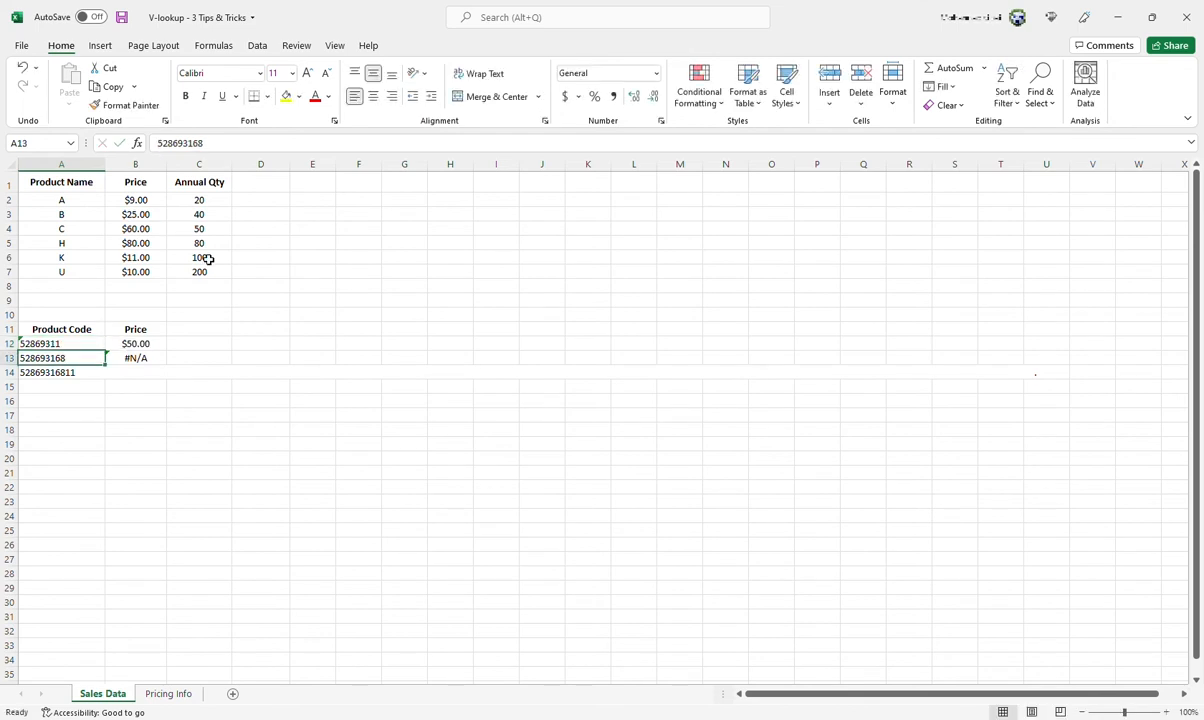
Convert the product code in A13 on Sales Data to text with a leading apostrophe.
left_click(150, 344)
left_click(86, 360)
left_click(162, 146)
type("'")
key("Return")
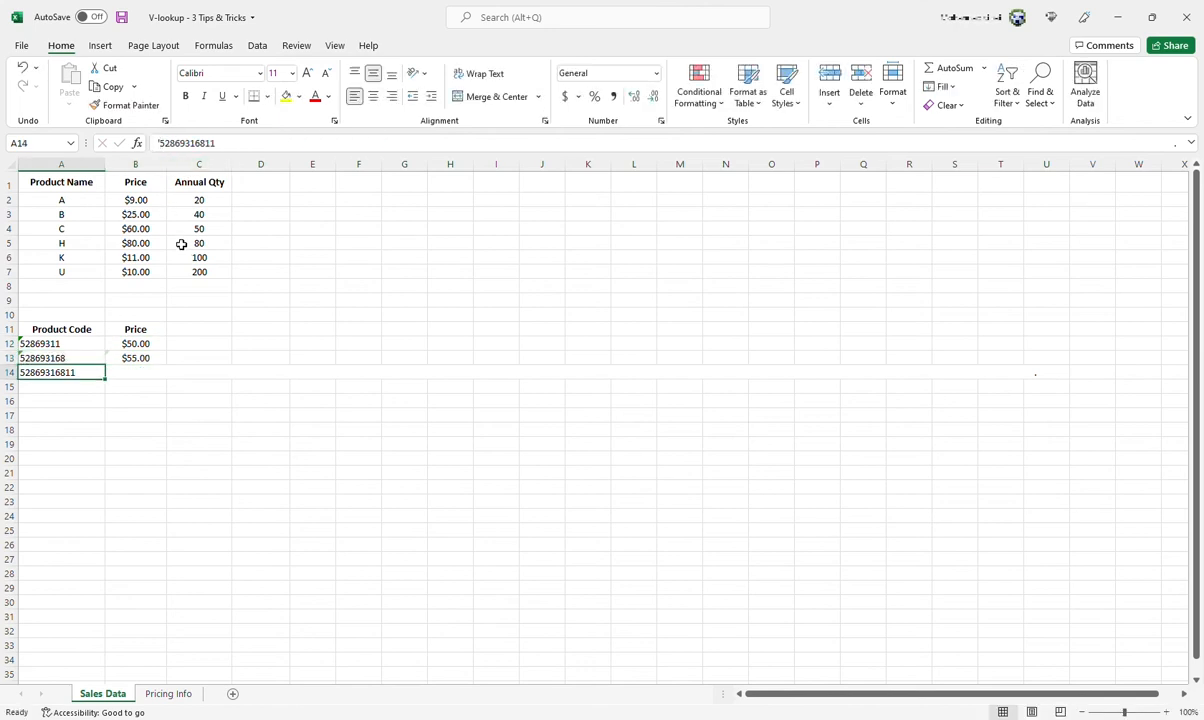
Convert the text product codes in A12 and A13 on the Sales Data sheet back to numbers.
left_click(86, 346)
left_click(122, 346)
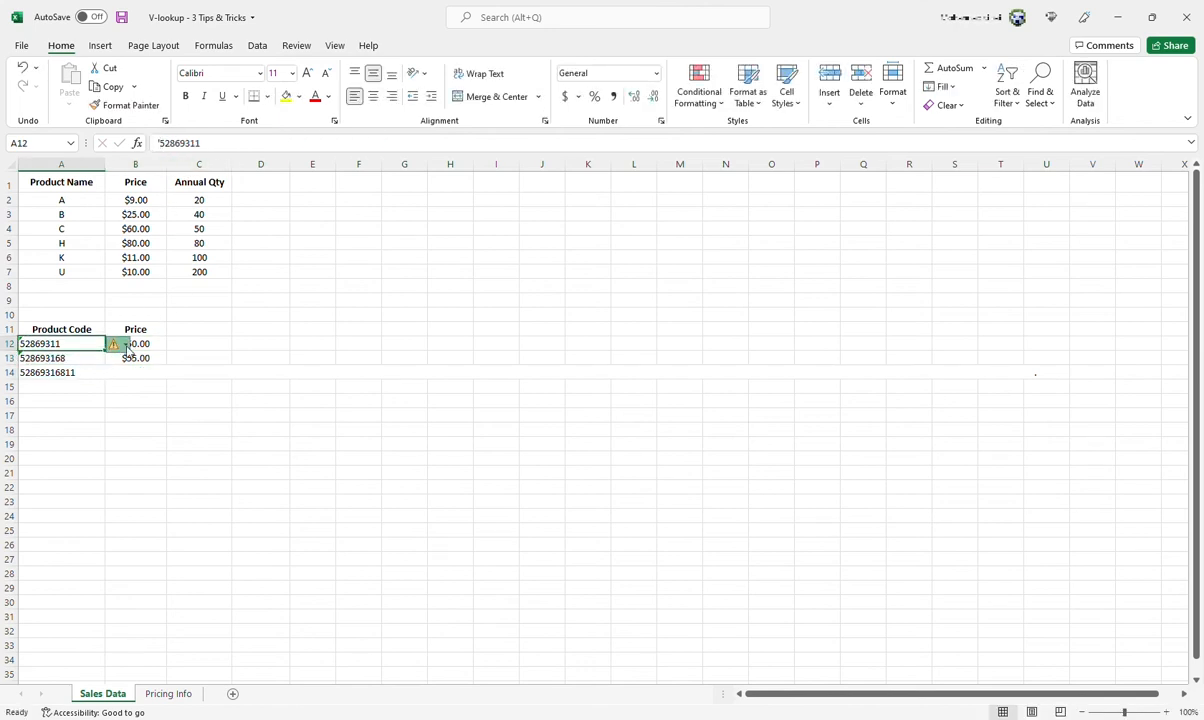
left_click(144, 381)
left_click(97, 361)
left_click(118, 360)
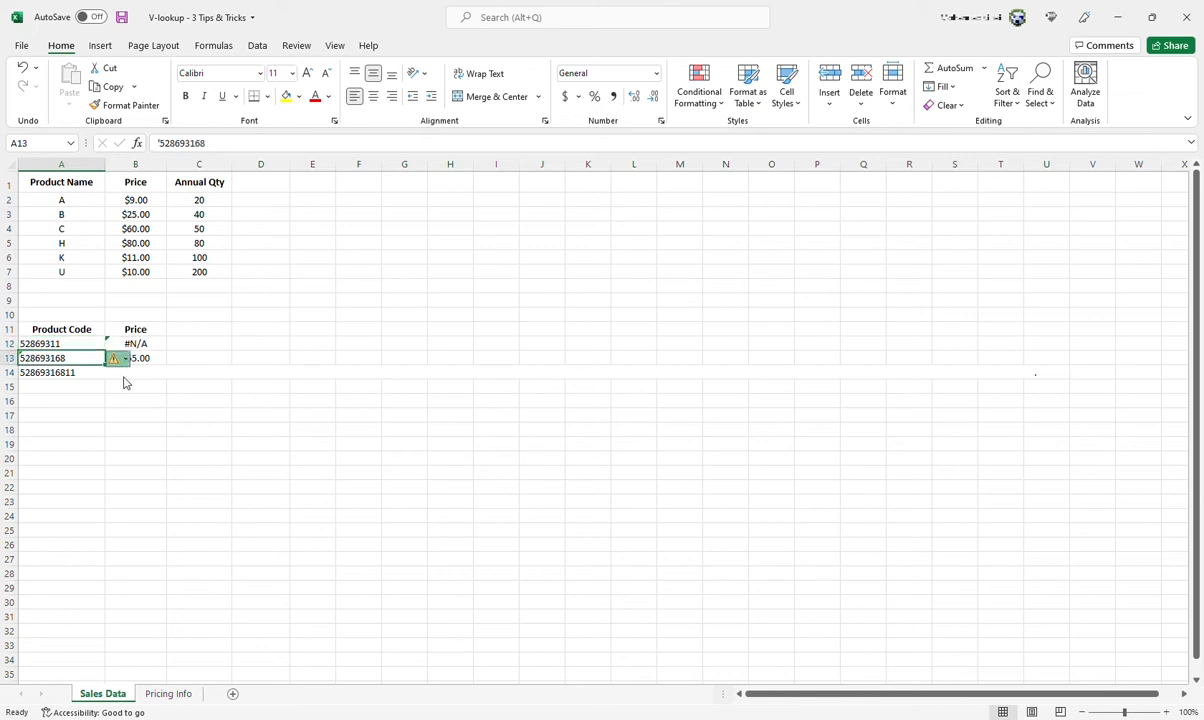
left_click(155, 397)
Convert the product codes in A12 and A13 on the Pricing Info sheet to numbers and review the lookup rows on Sales Data.
left_click(165, 693)
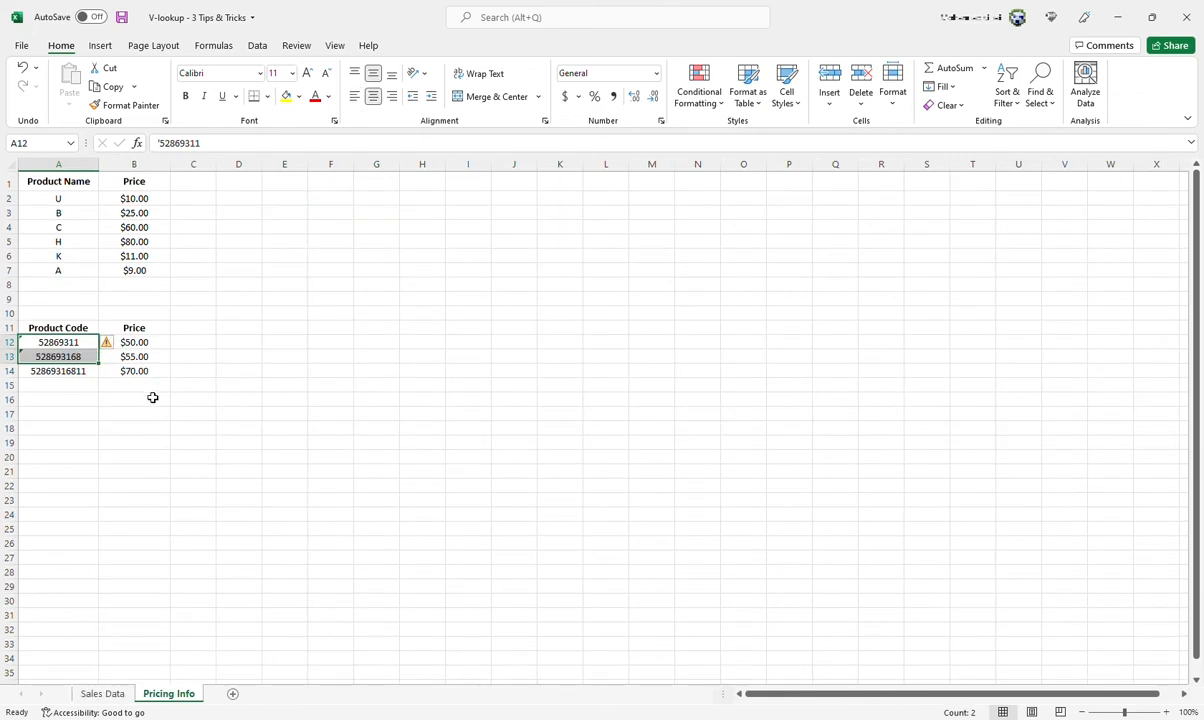
left_click(92, 358)
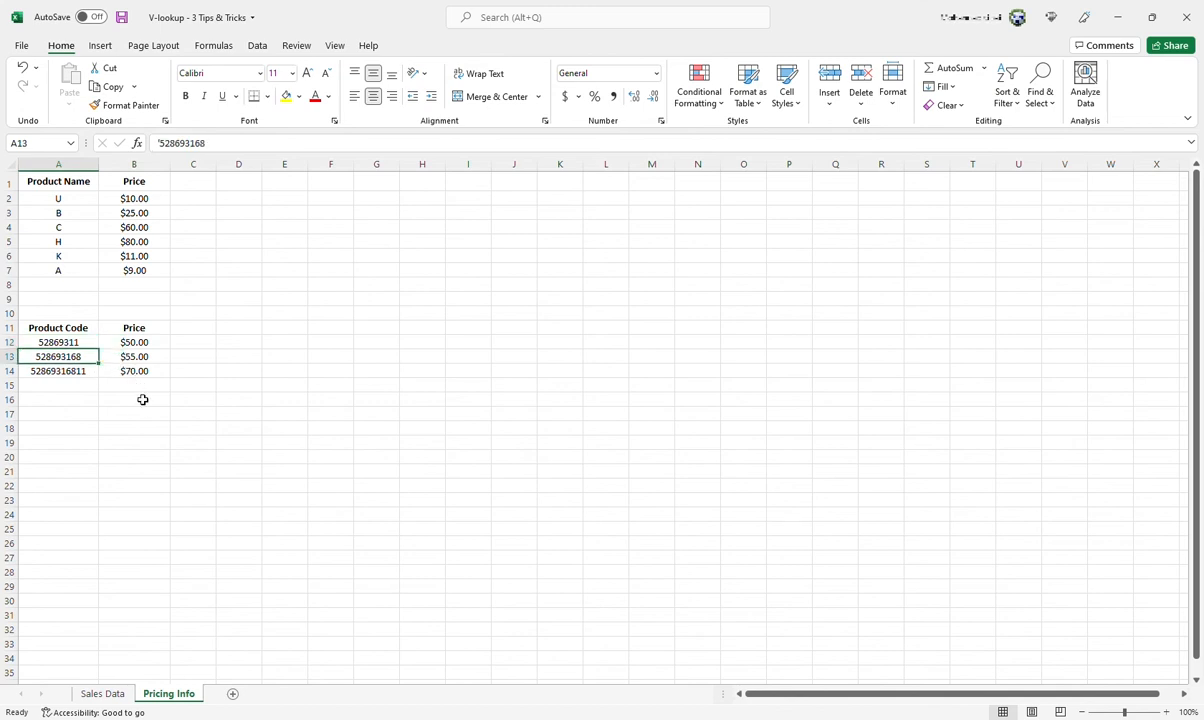
left_click(113, 693)
left_click_drag(95, 345, 129, 357)
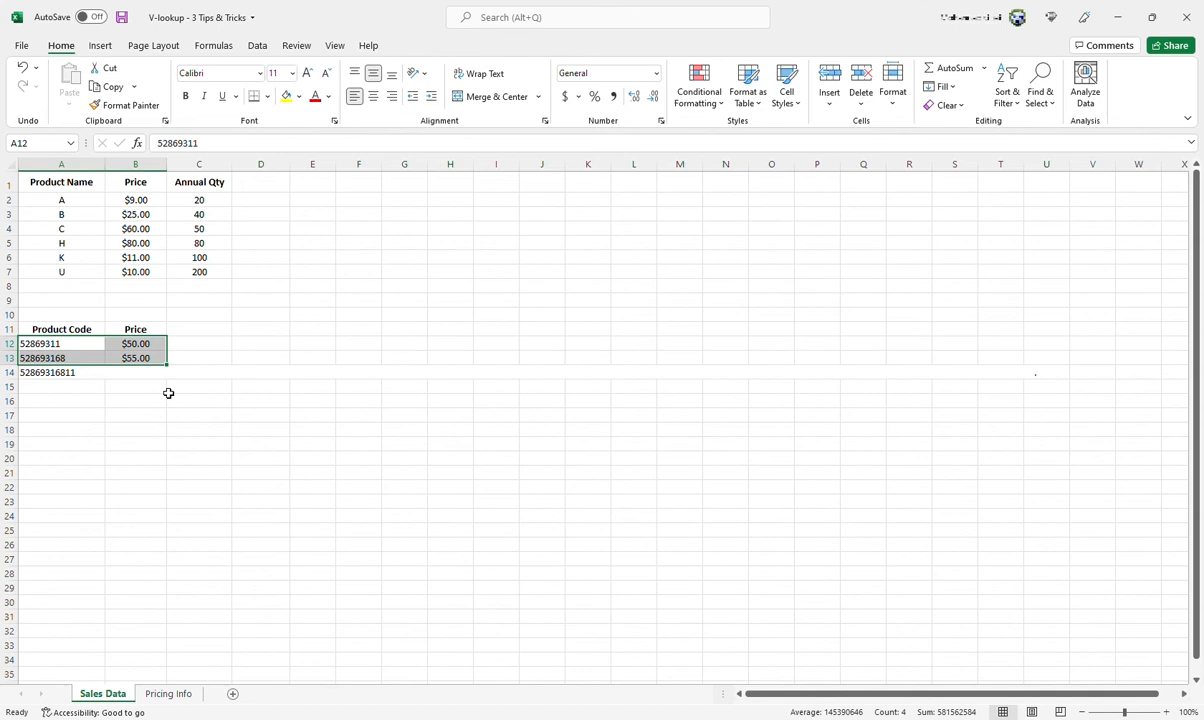
left_click(88, 349)
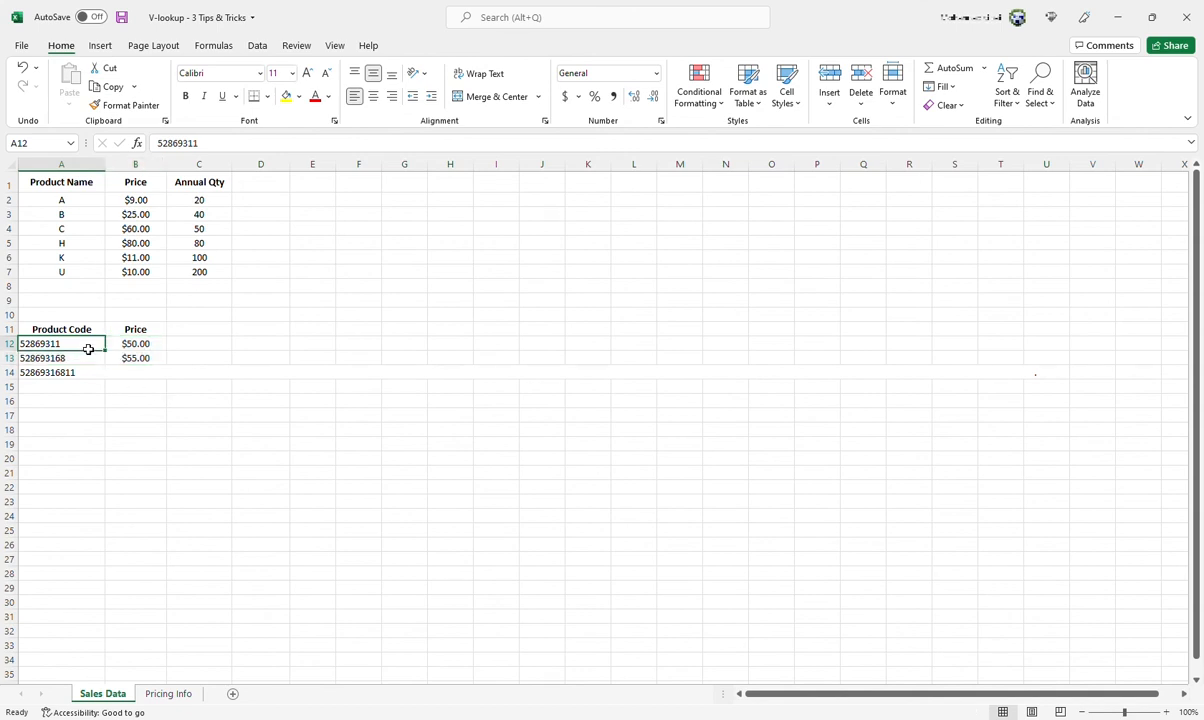
left_click_drag(107, 344, 112, 359)
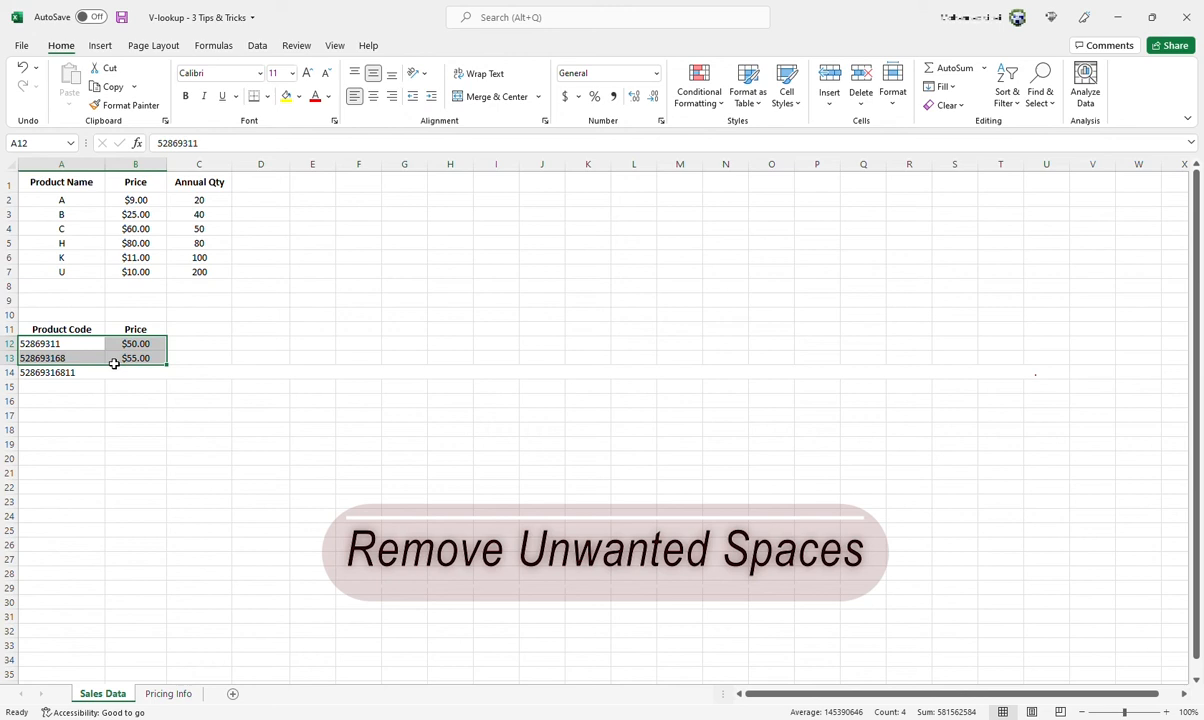
Fill the product-code lookup formula from B13 down to B14.
left_click(82, 248)
left_click(85, 375)
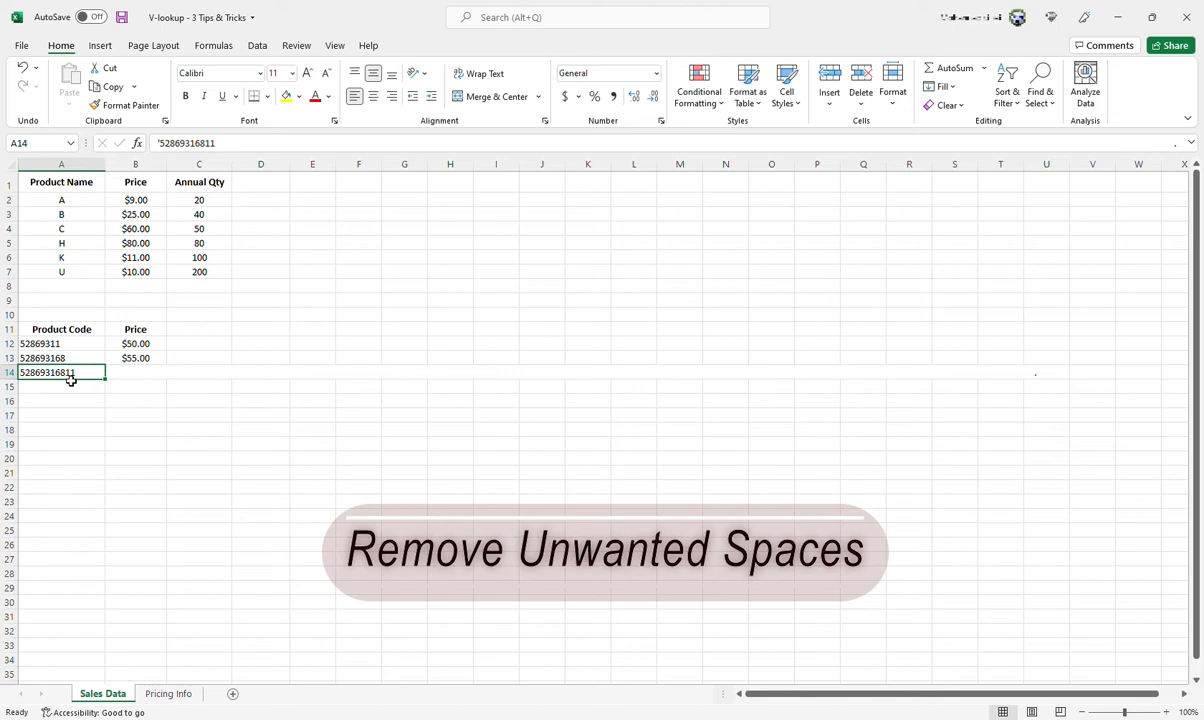
left_click(130, 357)
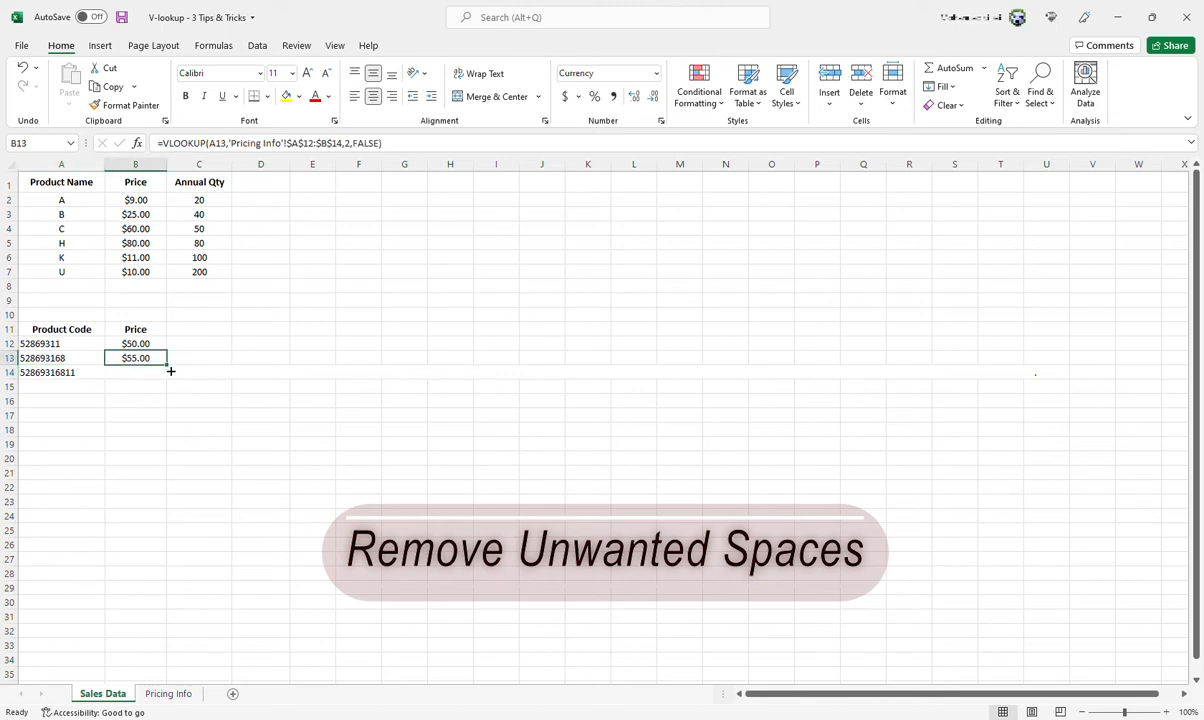
left_click_drag(170, 370, 170, 384)
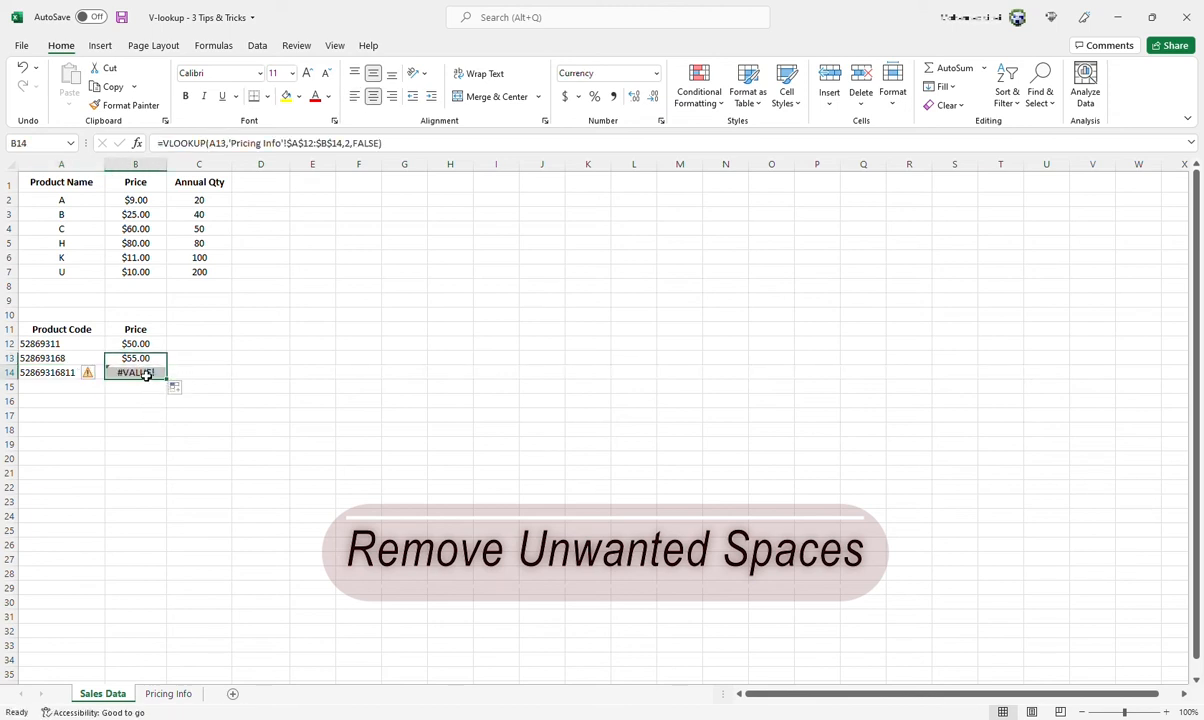
Examine the contents of A13 and A14 for trailing characters and compare the A14 code with its row on the Pricing Info sheet.
left_click(40, 372)
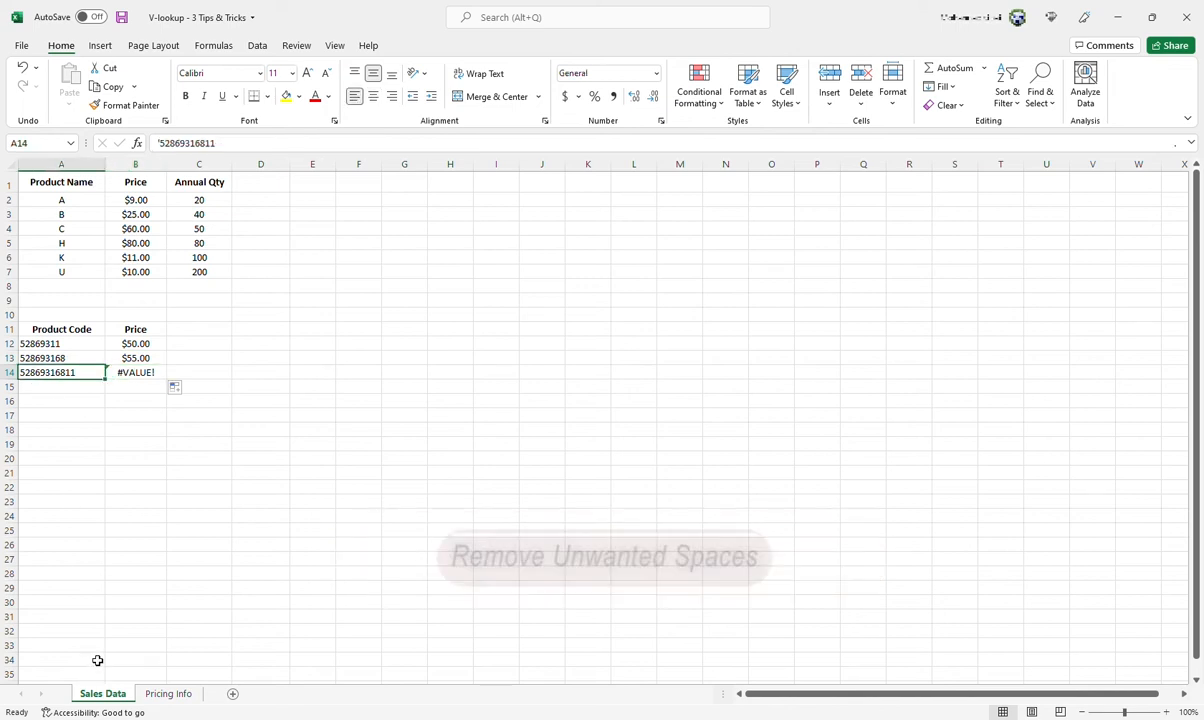
left_click(77, 358)
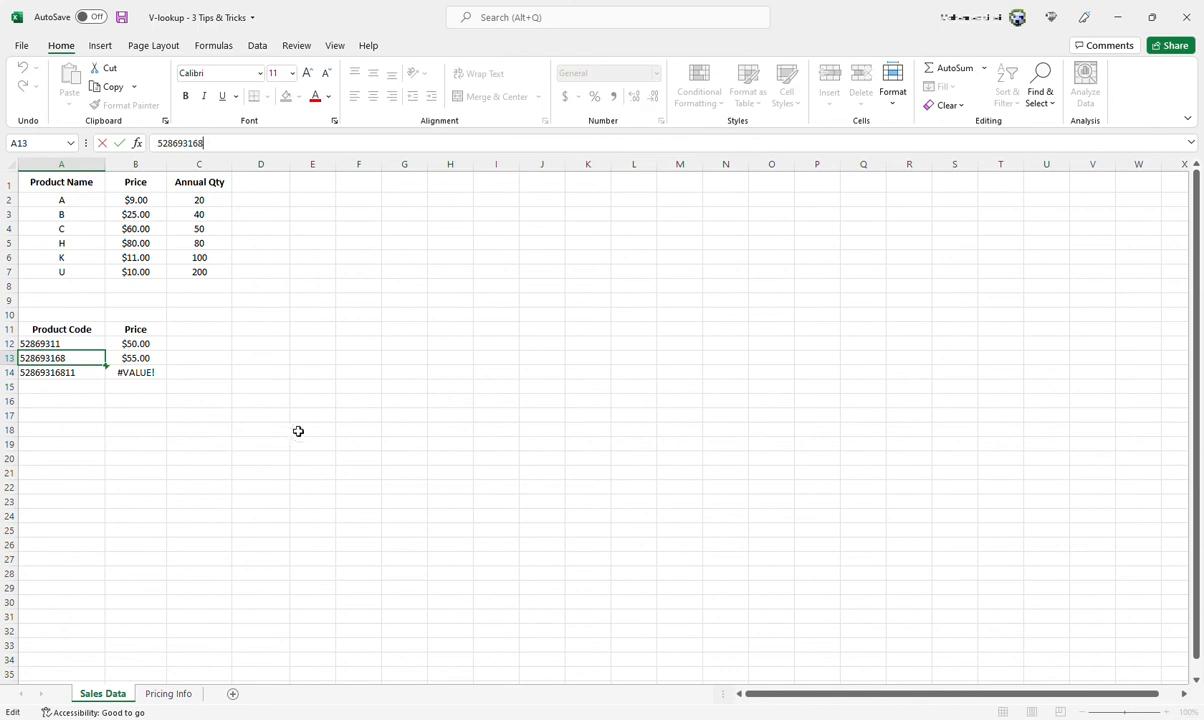
left_click(221, 146)
left_click(92, 370)
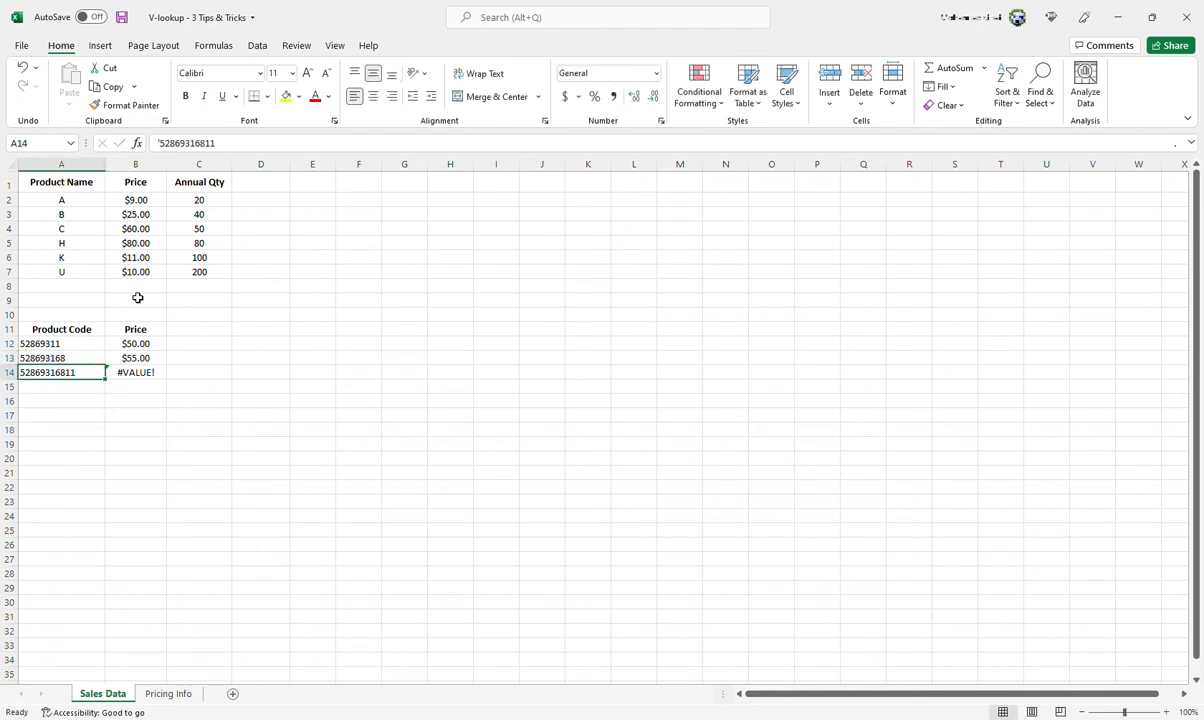
left_click(320, 141)
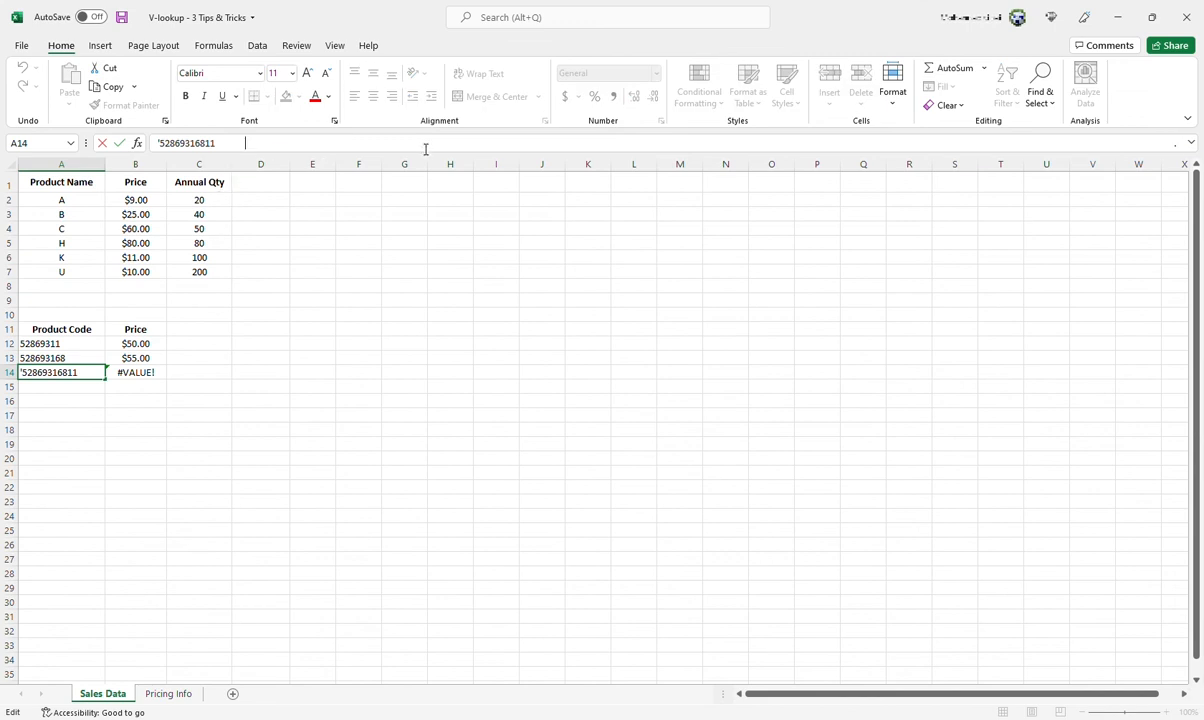
left_click(498, 144)
left_click(360, 476)
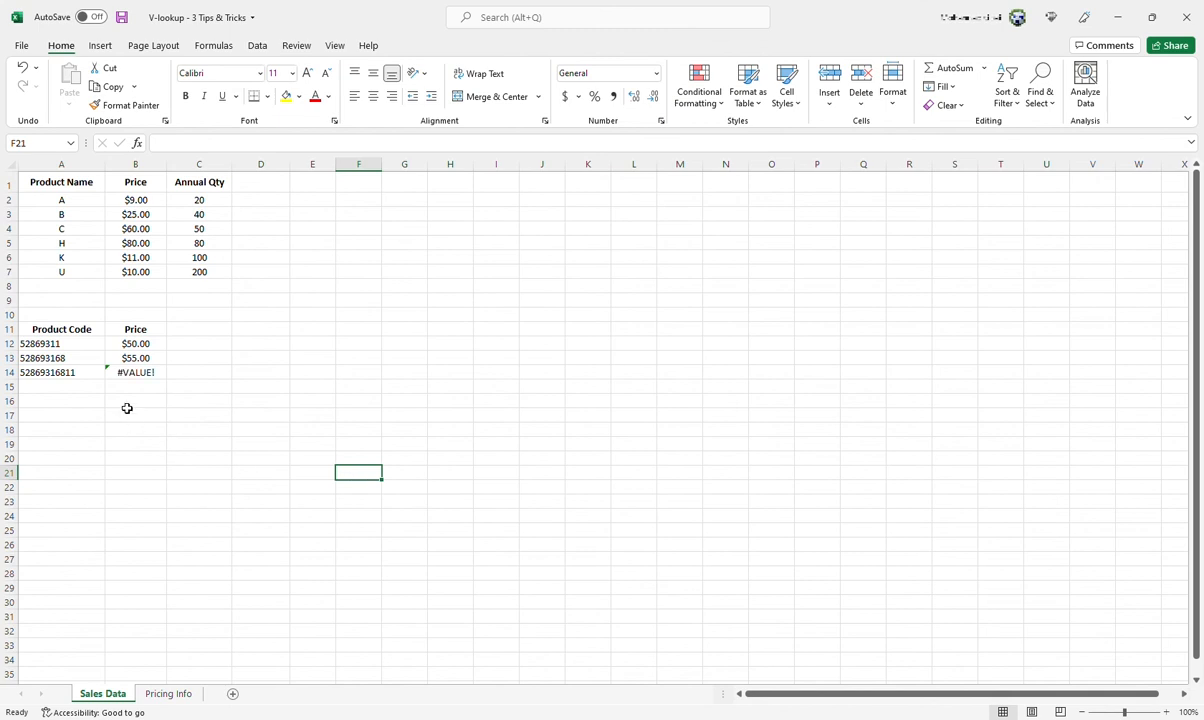
left_click(86, 376)
left_click(170, 695)
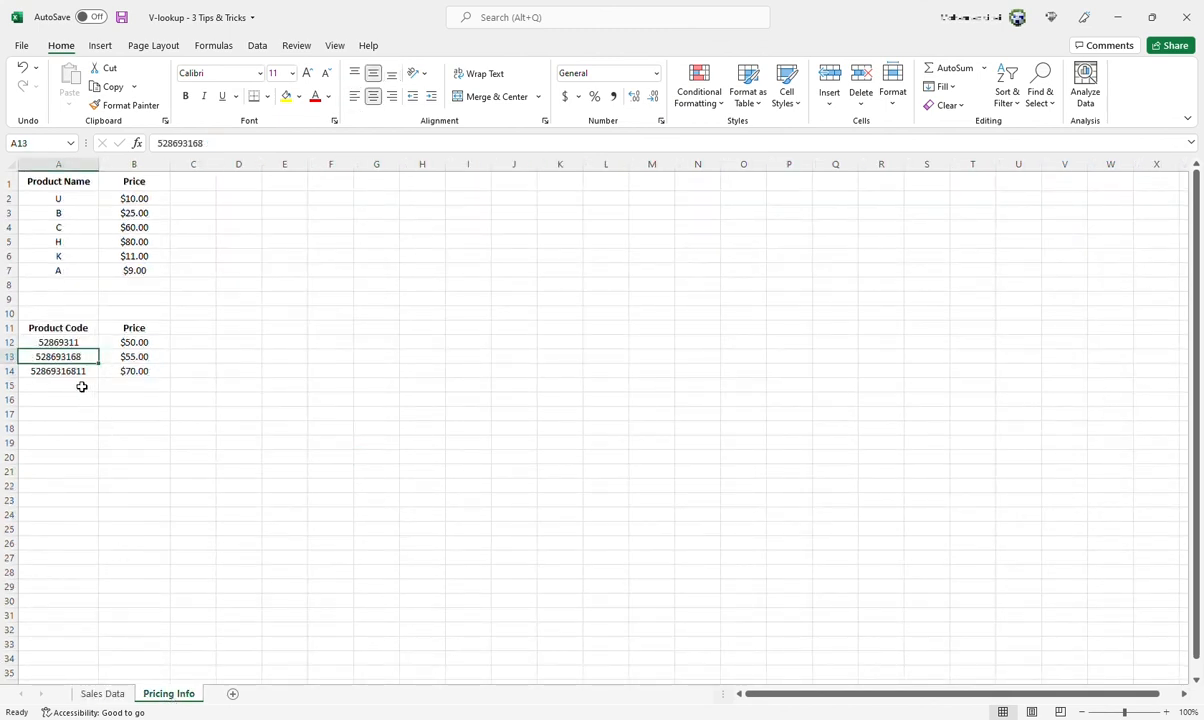
left_click_drag(80, 373, 121, 371)
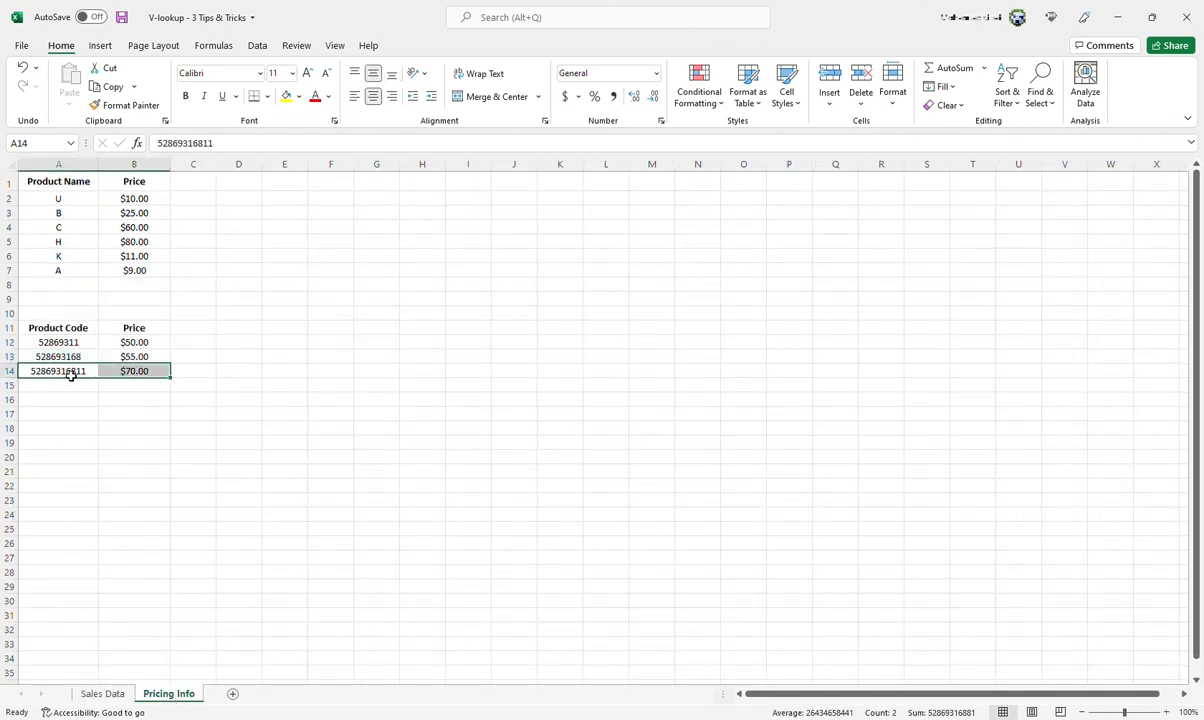
left_click(102, 693)
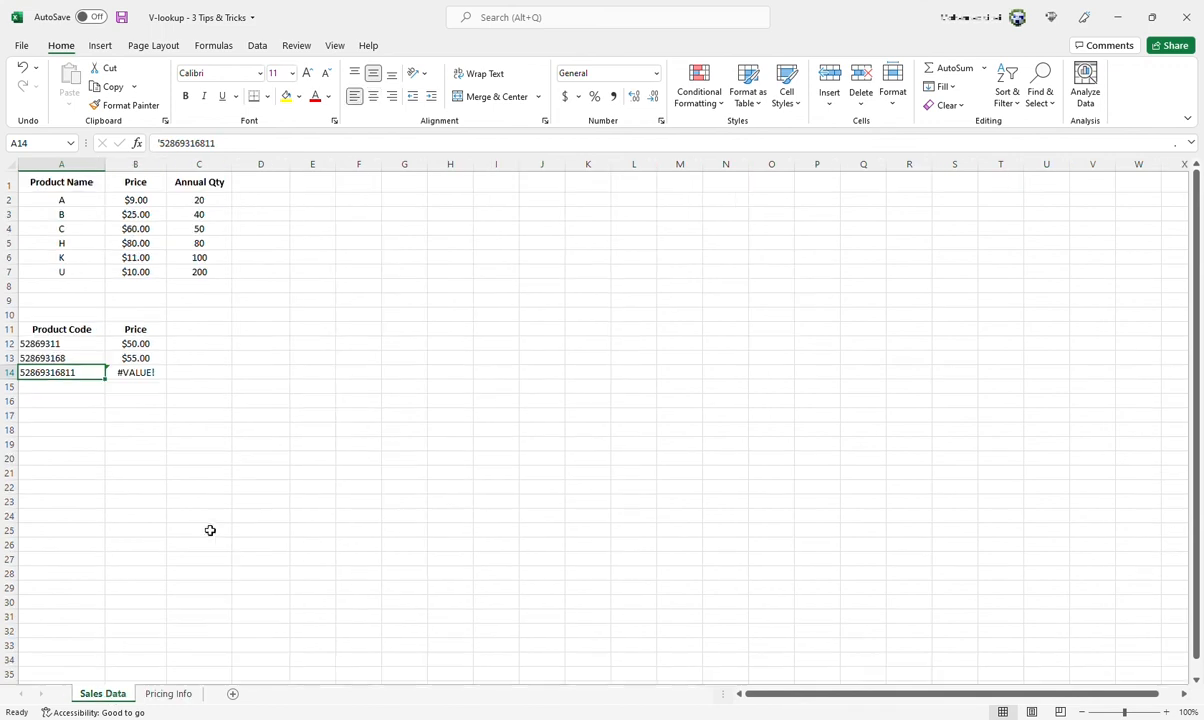
Delete the trailing spaces and period after the product code in A14 on the Sales Data sheet.
left_click(155, 374)
left_click(70, 376)
left_click(222, 148)
left_click_drag(222, 150, 1179, 148)
key("BackSpace")
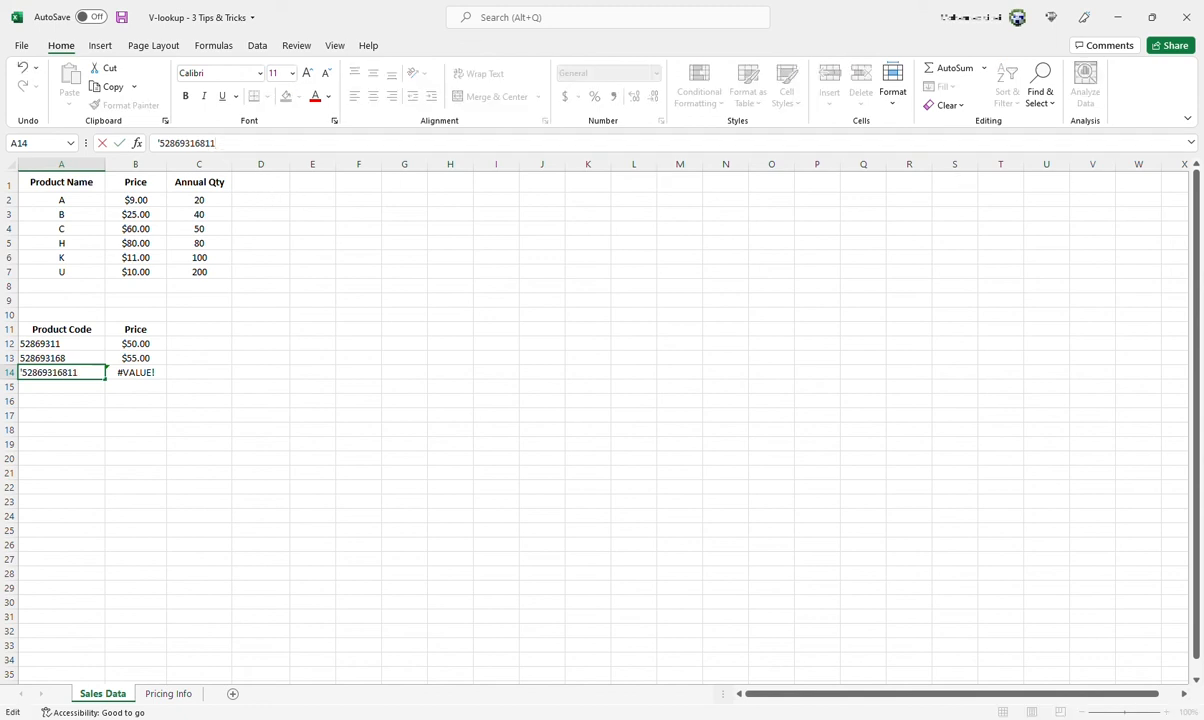
key("Return")
left_click(75, 501)
Convert the product code in A14 from text to a number and review the product-code lookup table.
left_click(62, 372)
left_click(117, 373)
left_click(137, 405)
left_click(120, 432)
left_click_drag(97, 376, 132, 375)
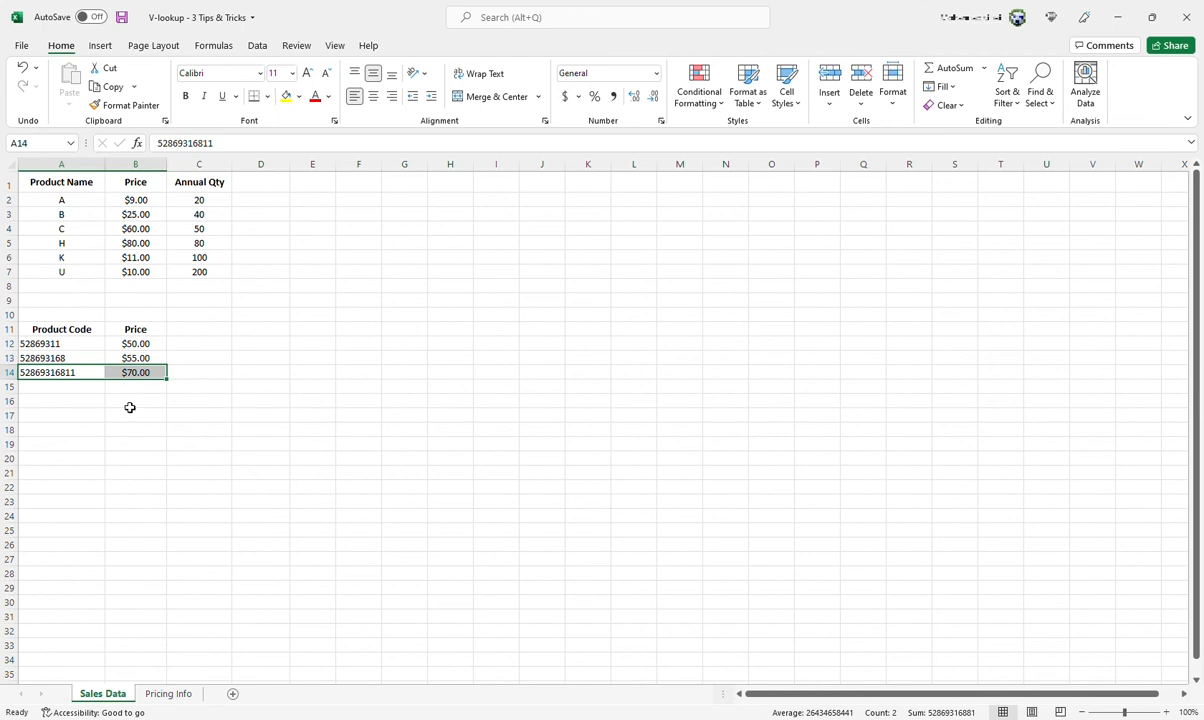
left_click(132, 333)
left_click_drag(132, 333, 65, 332)
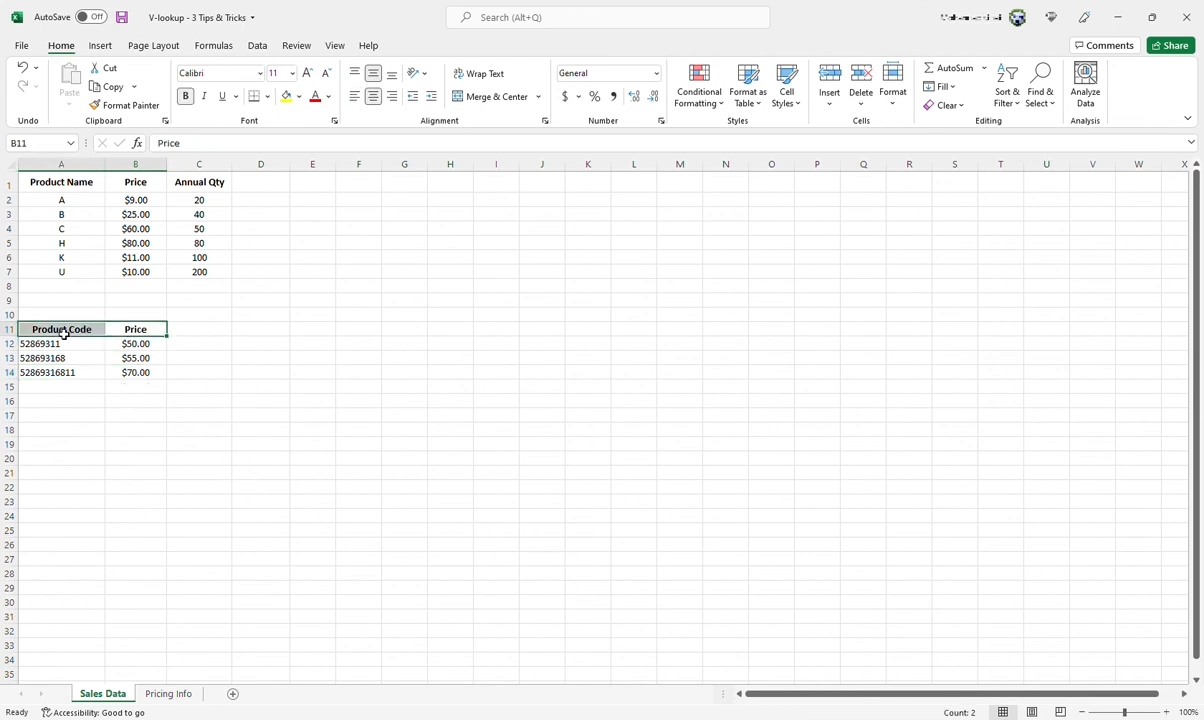